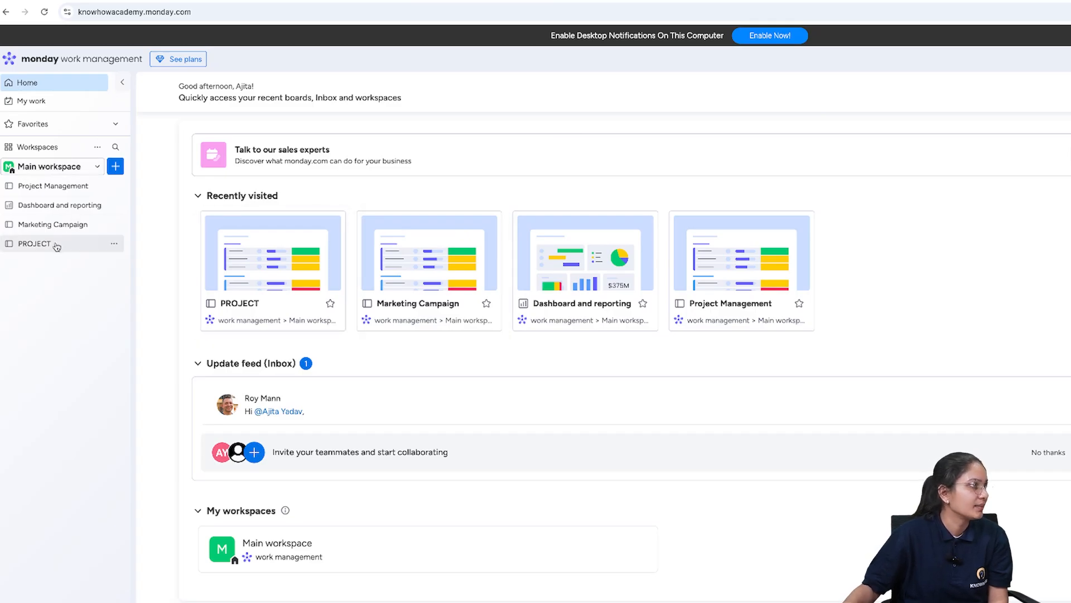
# Step: Look over the Main workspace's add-new options and the My Work page, and return to Home
pyautogui.click(116, 166)
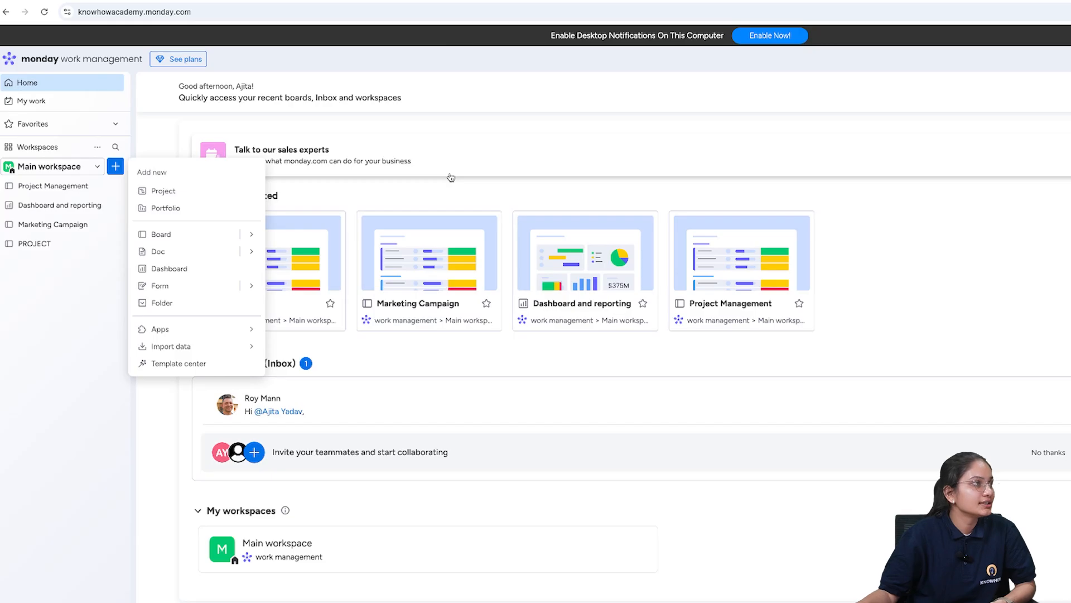
pyautogui.click(49, 293)
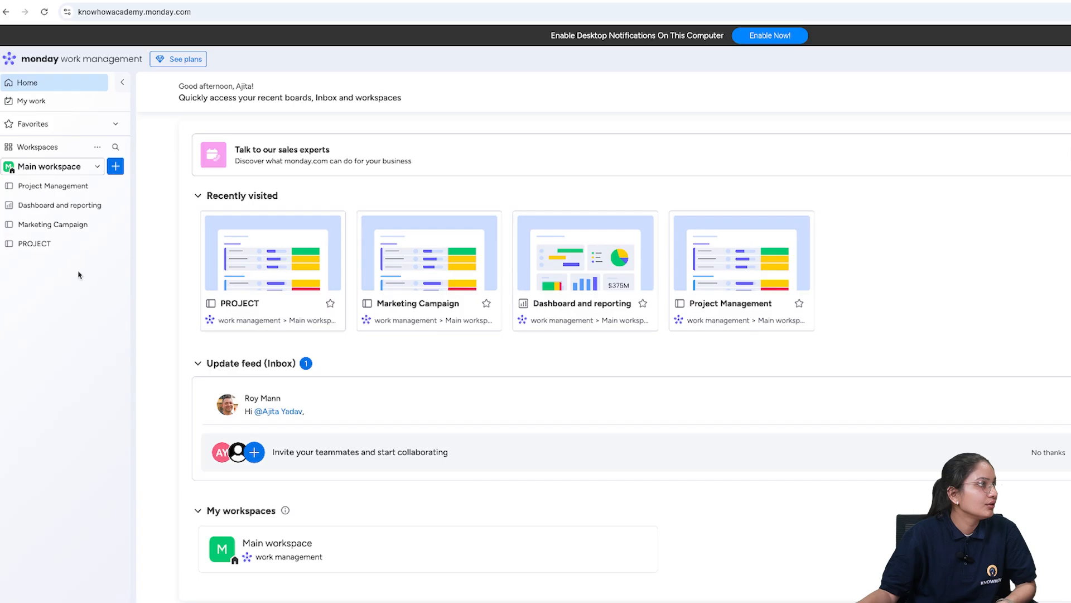
pyautogui.click(53, 102)
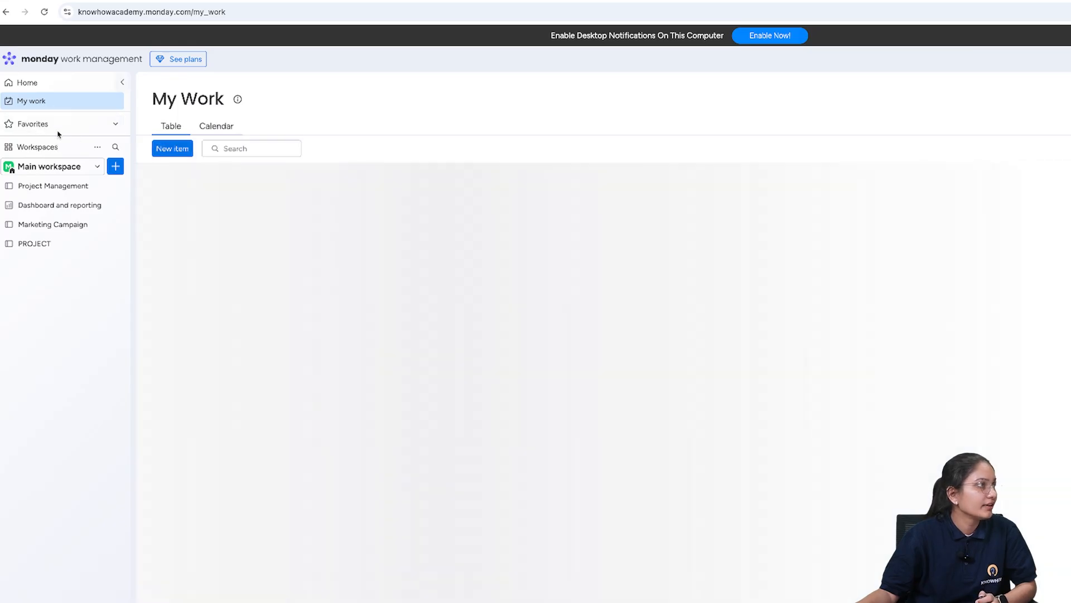
pyautogui.click(33, 87)
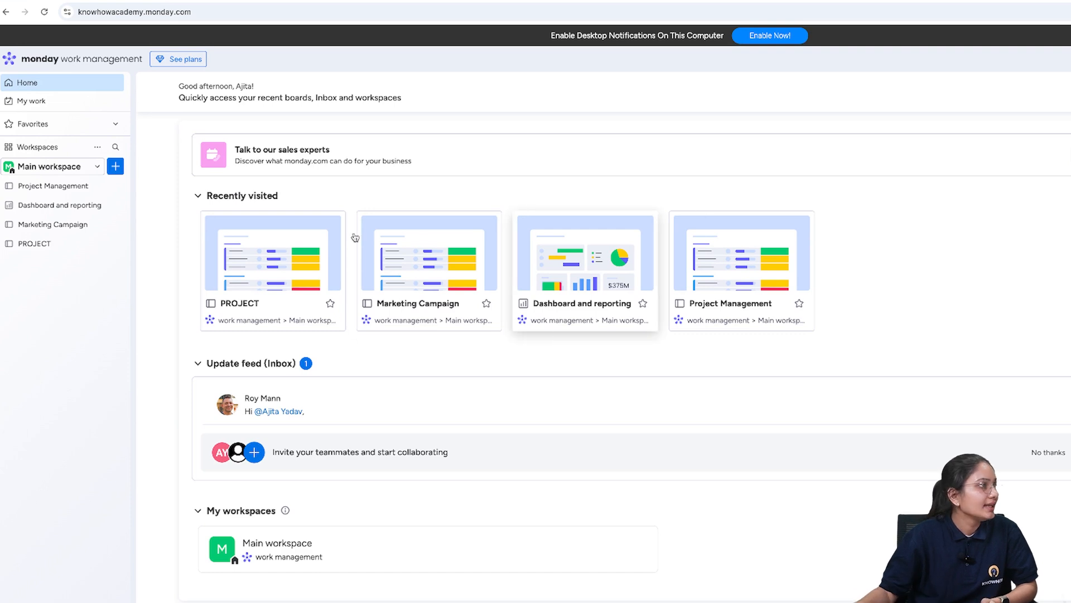
# Step: Examine the options for adding a new doc to the Main workspace
pyautogui.click(116, 166)
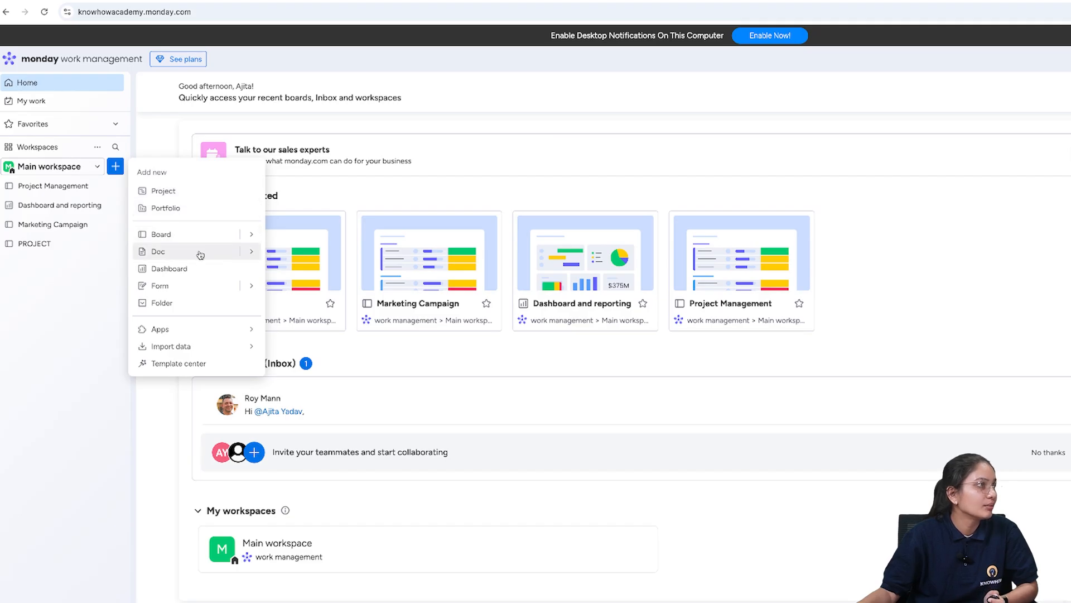
pyautogui.moveTo(251, 251)
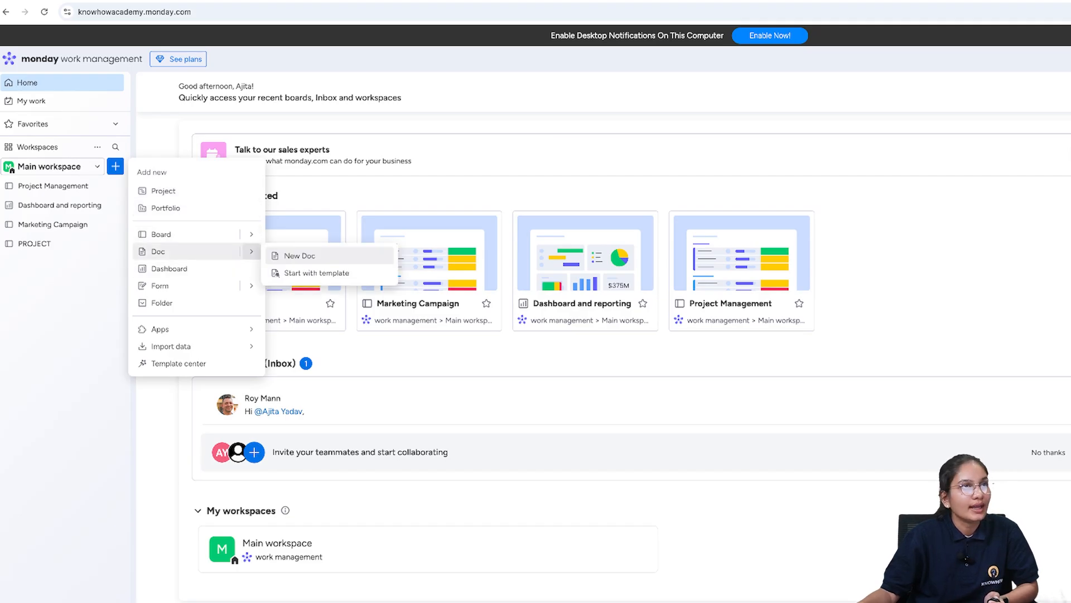
pyautogui.click(953, 169)
# Step: Browse the recent boards, dashboards and workspaces in Quick Search and close it
pyautogui.click(115, 147)
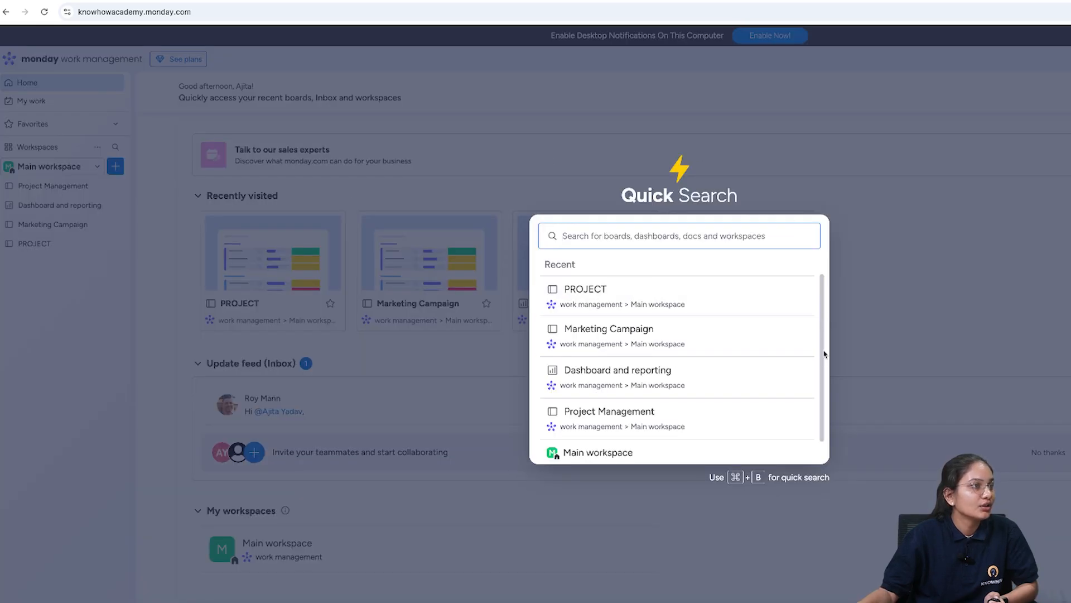
pyautogui.moveTo(824, 350); pyautogui.dragTo(830, 380)
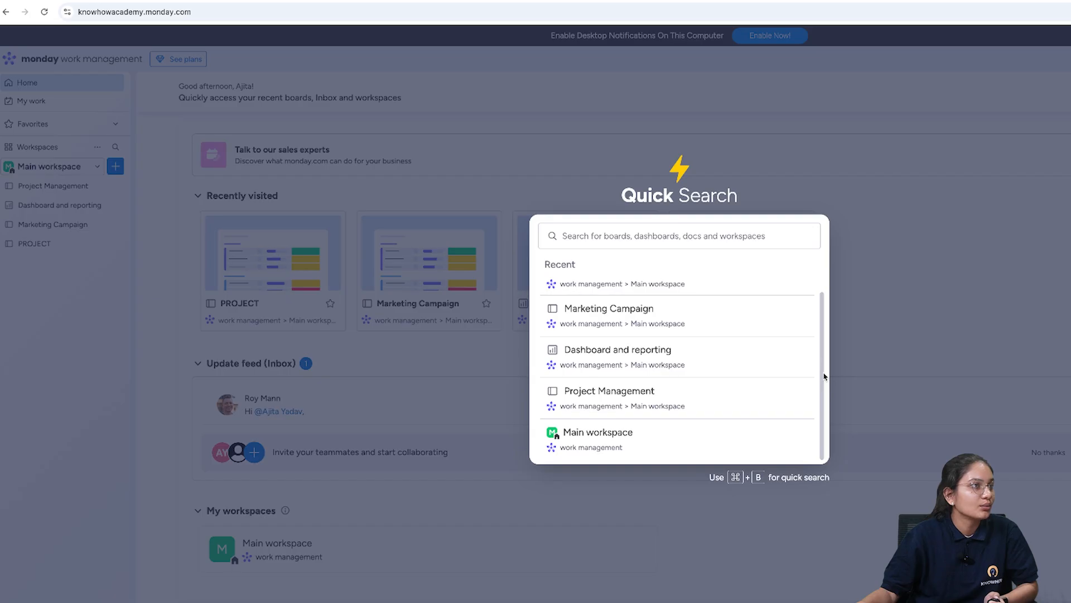
pyautogui.click(900, 216)
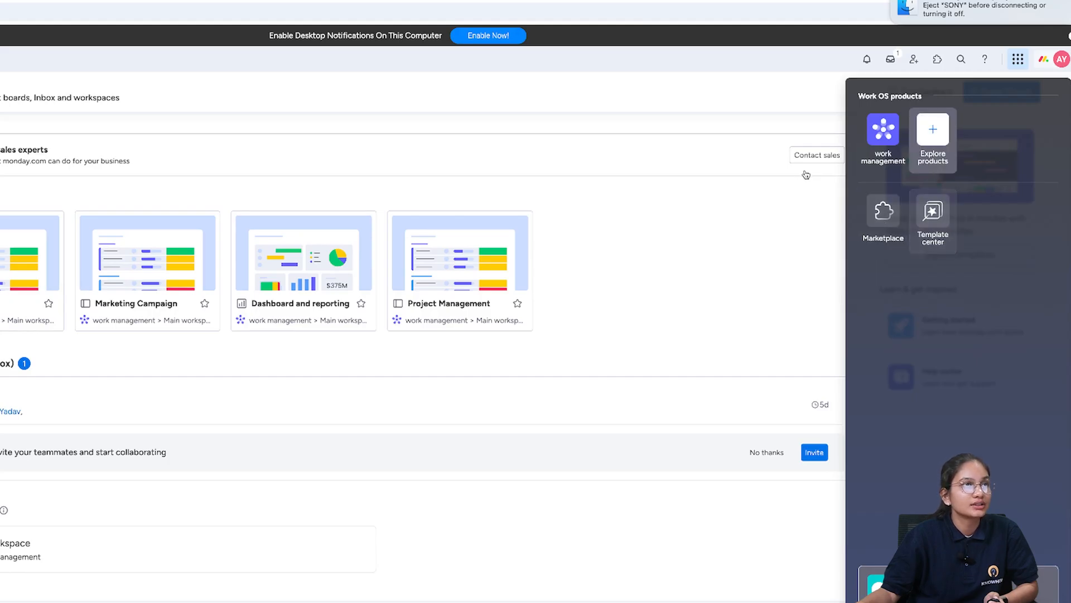
# Step: Examine the profile and account options, including the available themes, and close them
pyautogui.click(1059, 64)
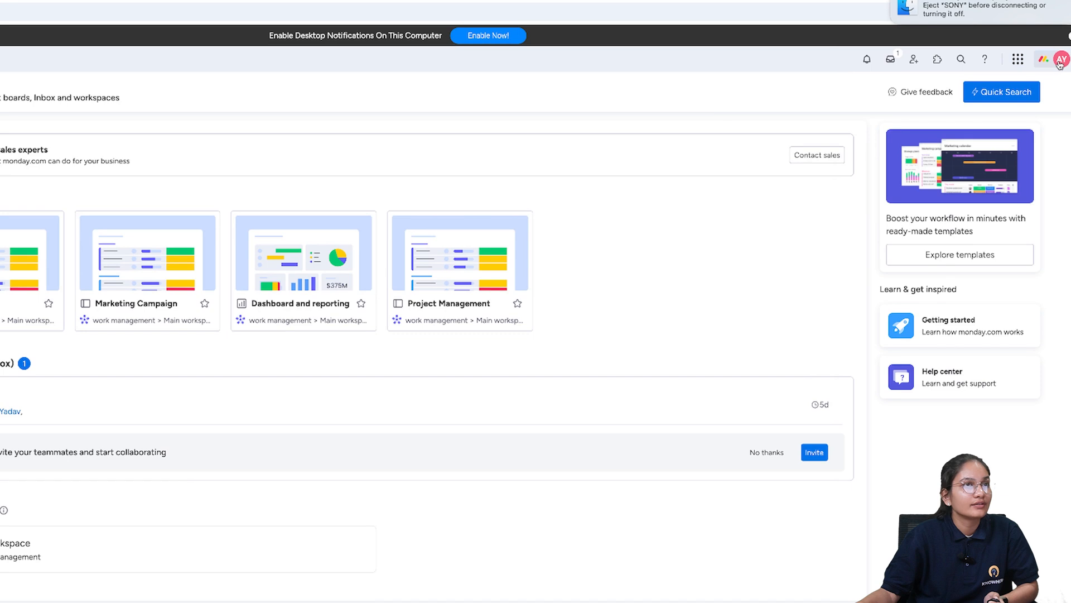
pyautogui.click(1060, 64)
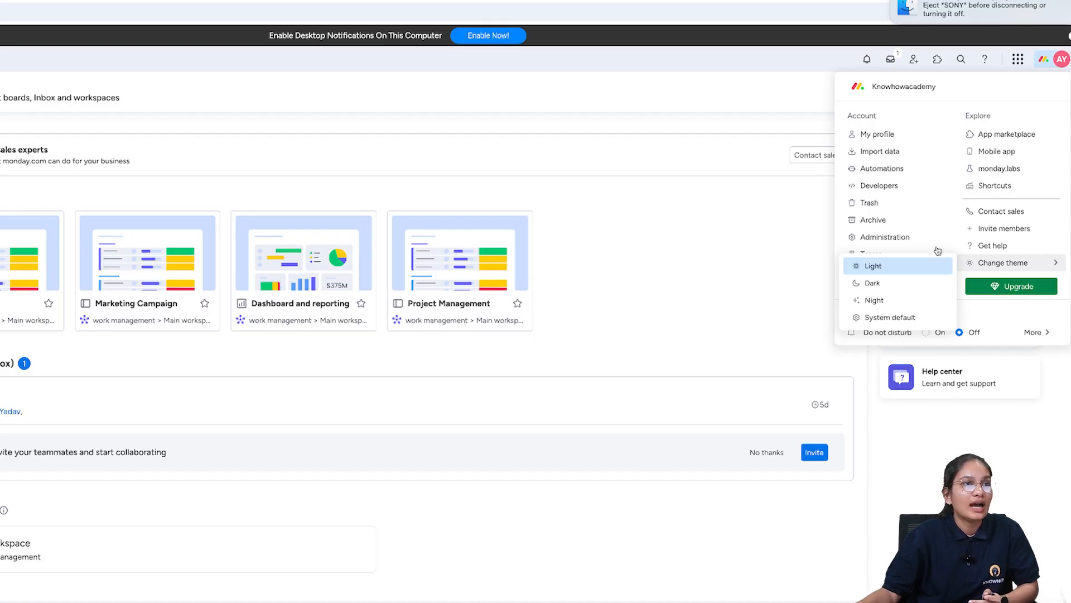
pyautogui.click(751, 237)
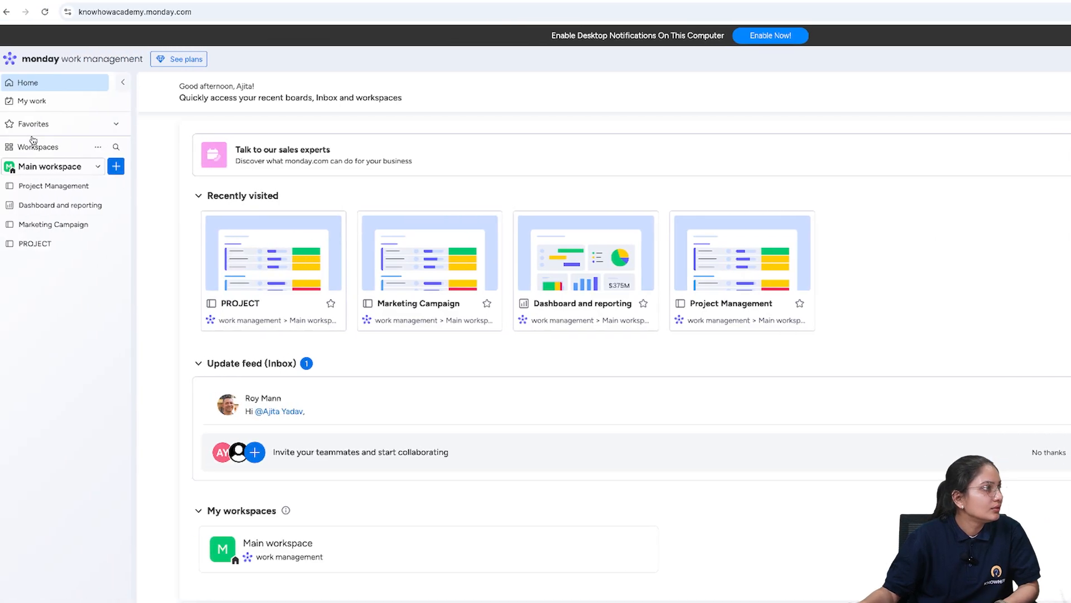
# Step: Create a new board named "Marketing and SM Project" in the Main workspace for managing Tasks
pyautogui.click(116, 166)
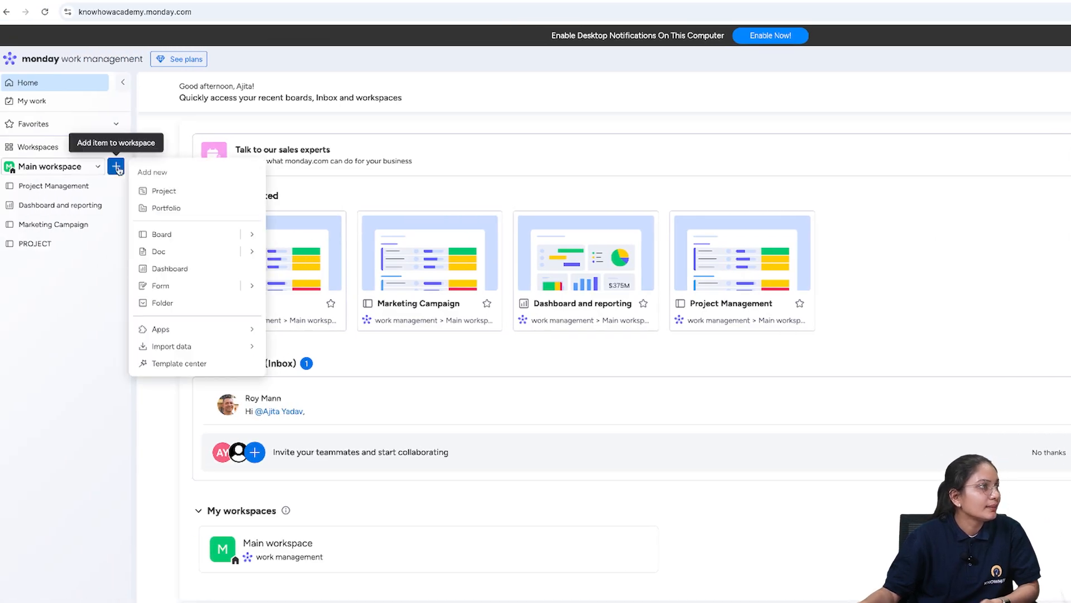
pyautogui.moveTo(250, 239)
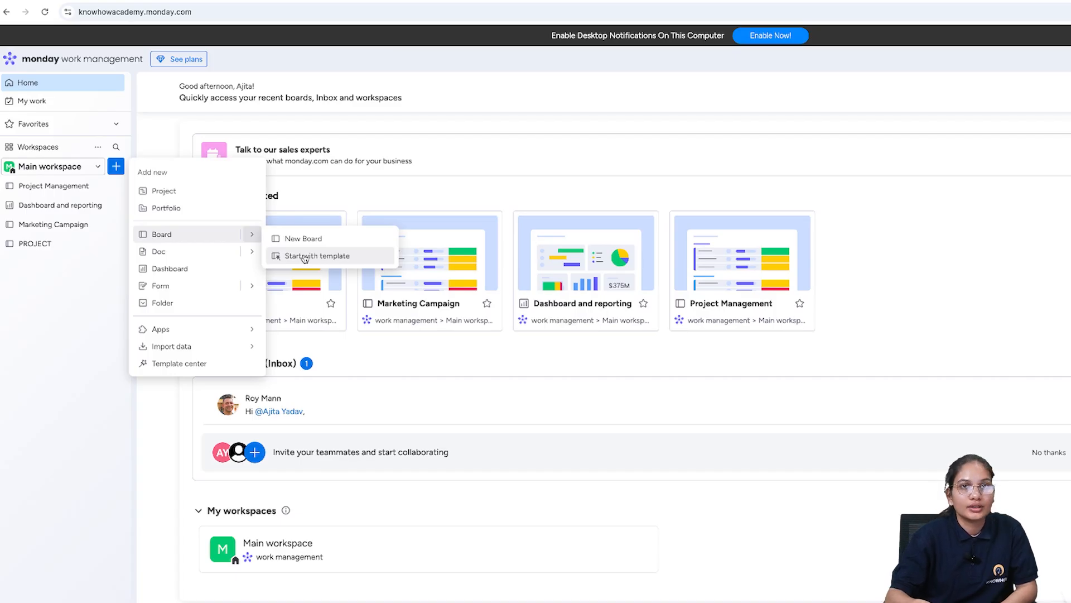
pyautogui.click(306, 240)
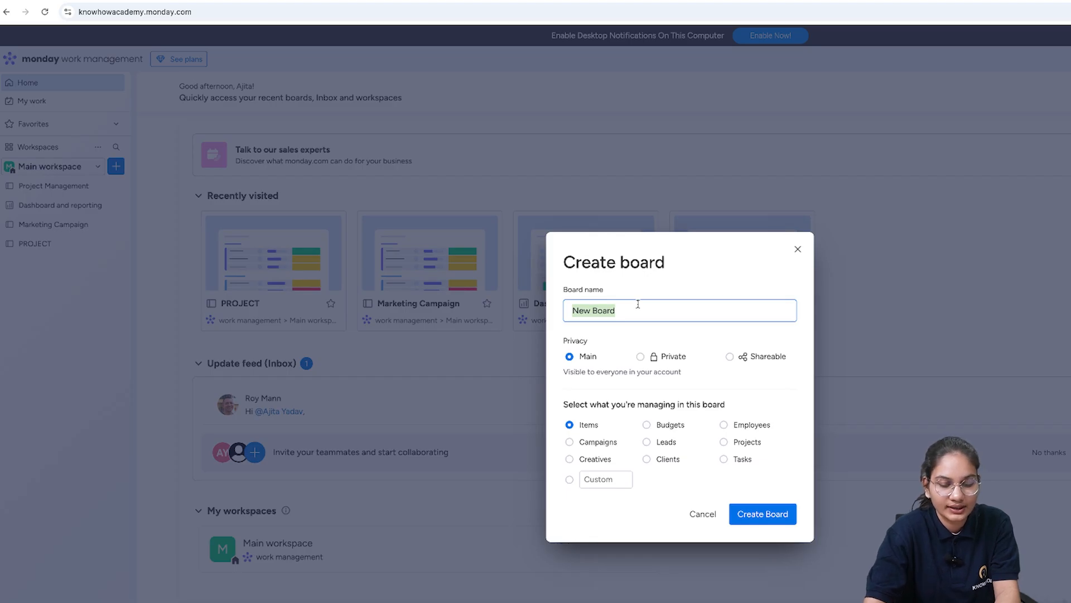
pyautogui.write('MAR')
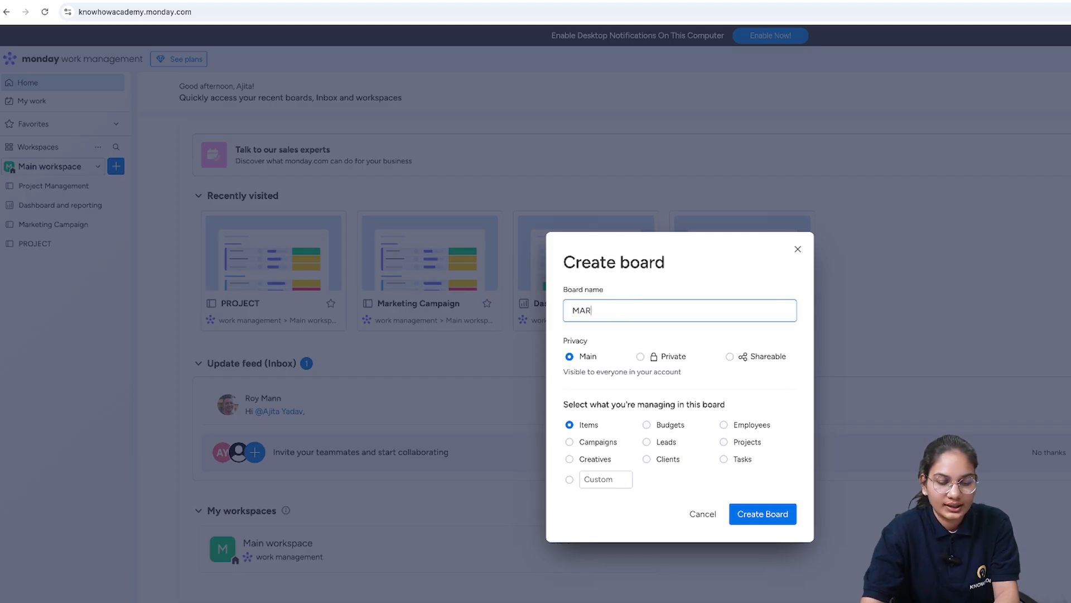
pyautogui.write('KE')
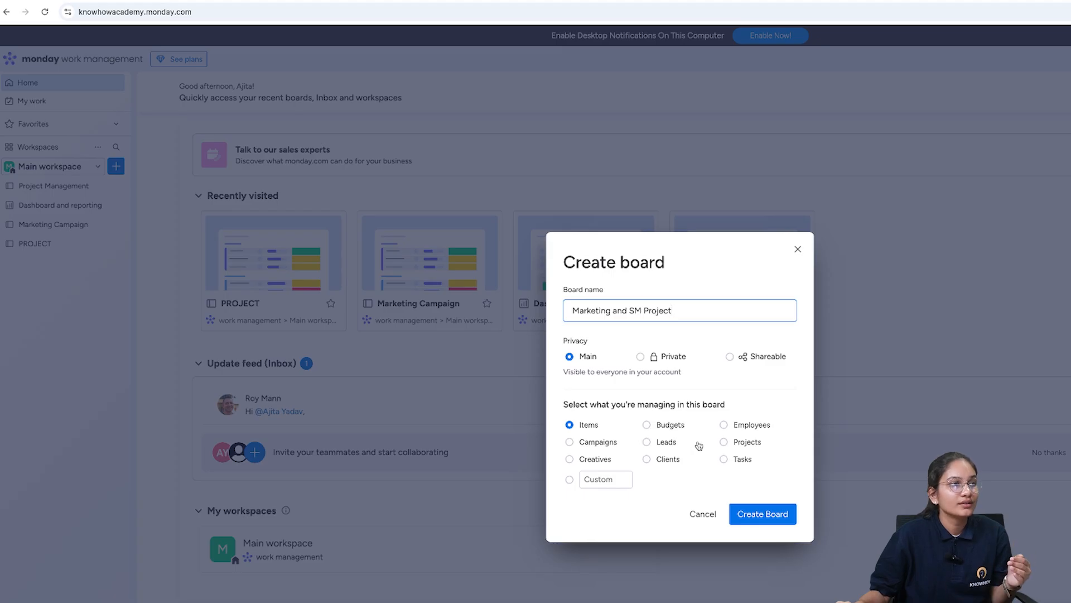
pyautogui.click(725, 460)
pyautogui.click(753, 512)
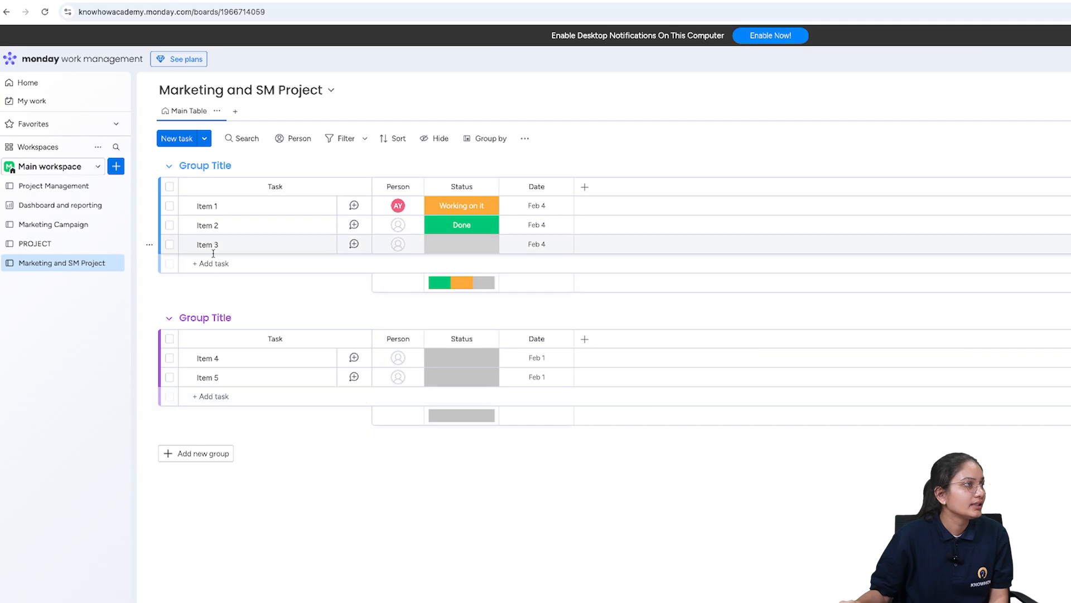
# Step: Rename the board's first group "Marketing"
pyautogui.click(231, 166)
pyautogui.doubleClick(233, 167)
pyautogui.hotkey('ctrl', 'a')
pyautogui.write('MMA')
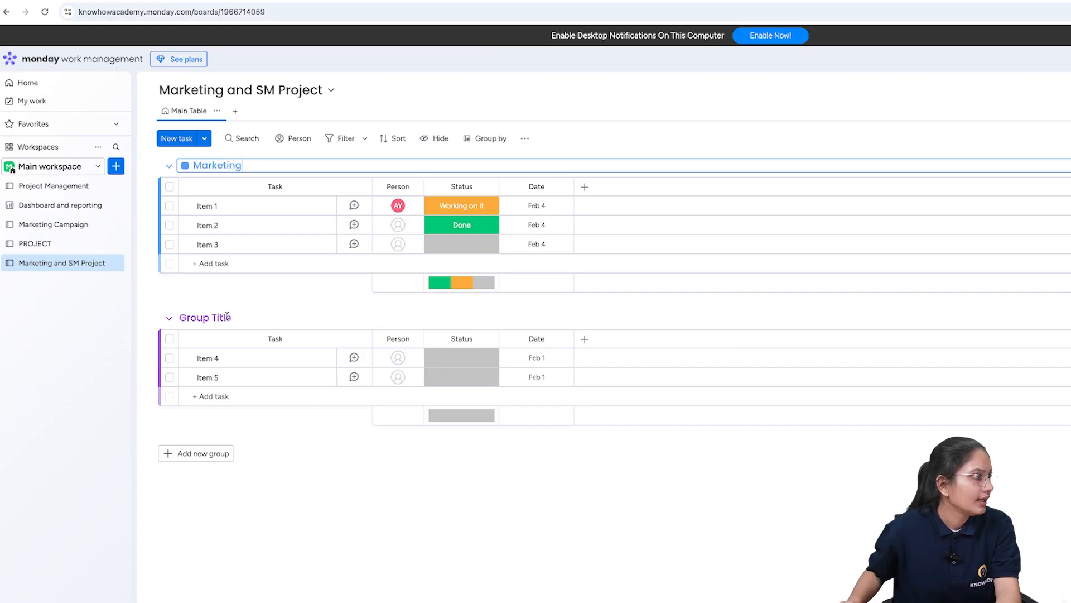
# Step: Rename the board's second group "Social media"
pyautogui.click(228, 317)
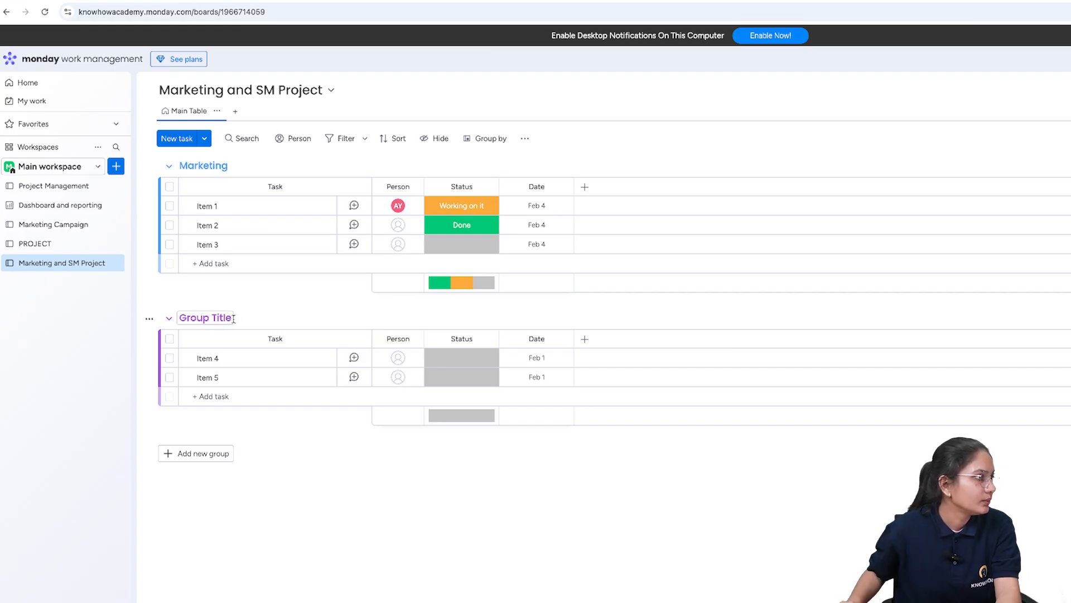
pyautogui.doubleClick(232, 318)
pyautogui.hotkey('ctrl', 'a')
pyautogui.write('Social media')
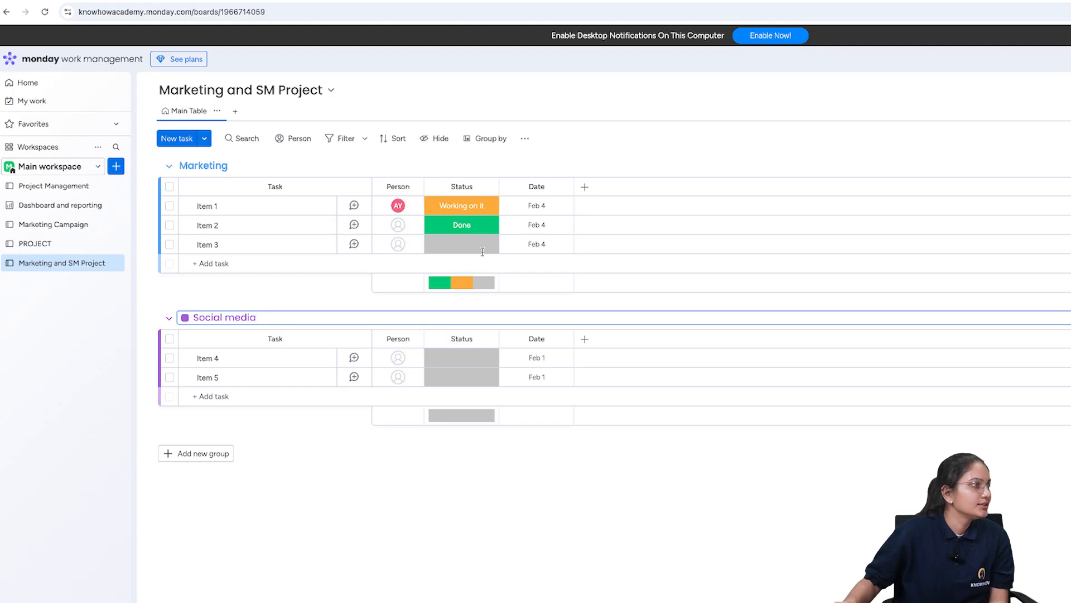
pyautogui.press('Return')
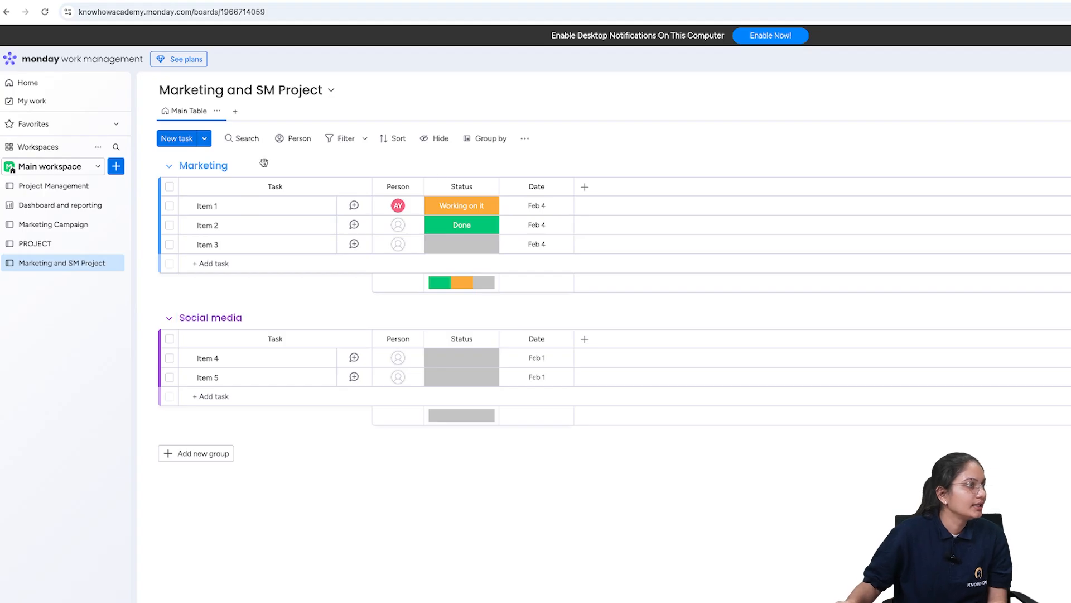
# Step: Rename the task Item 1 in the Marketing group "Digital platforms"
pyautogui.click(228, 207)
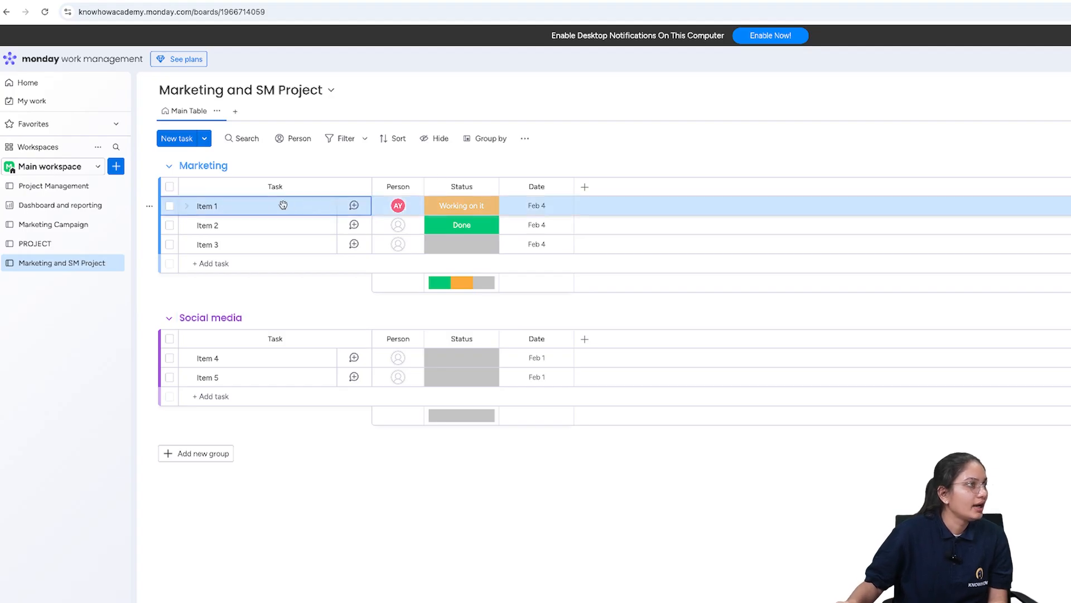
pyautogui.click(217, 206)
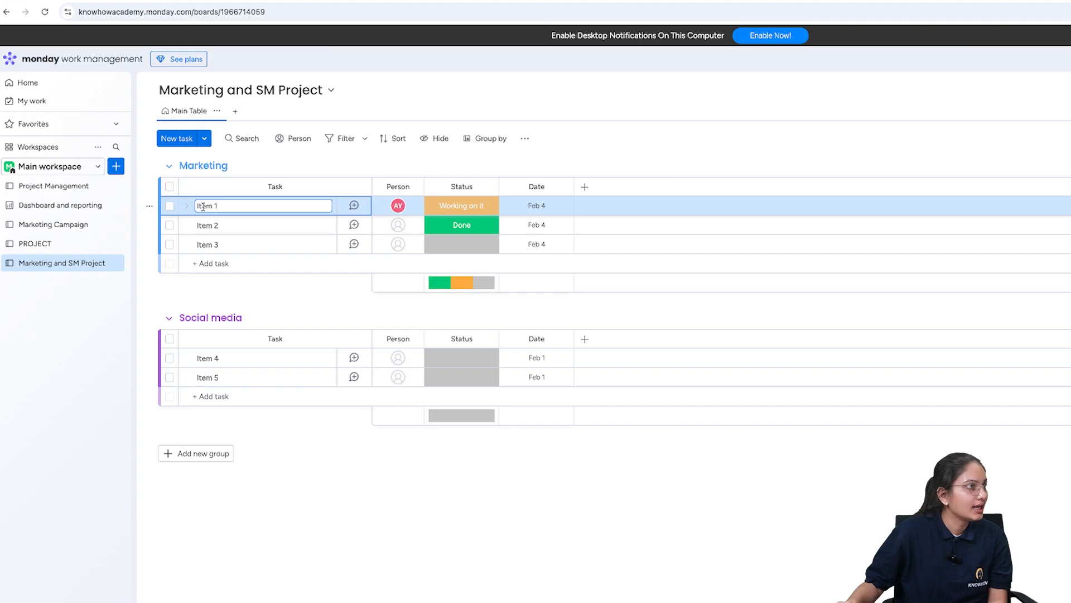
pyautogui.hotkey('ctrl', 'a')
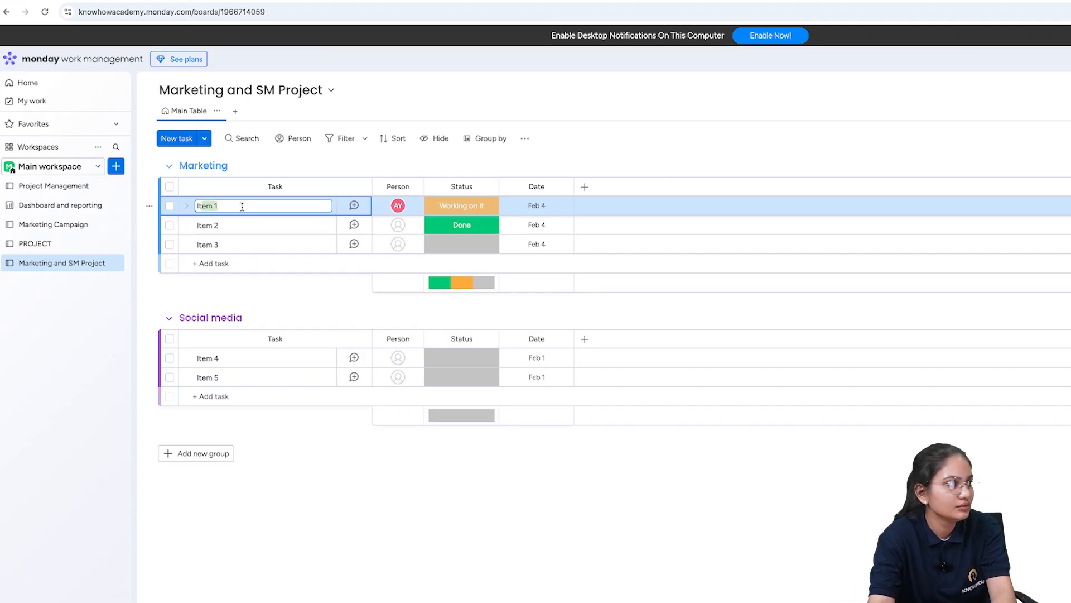
pyautogui.write('It')
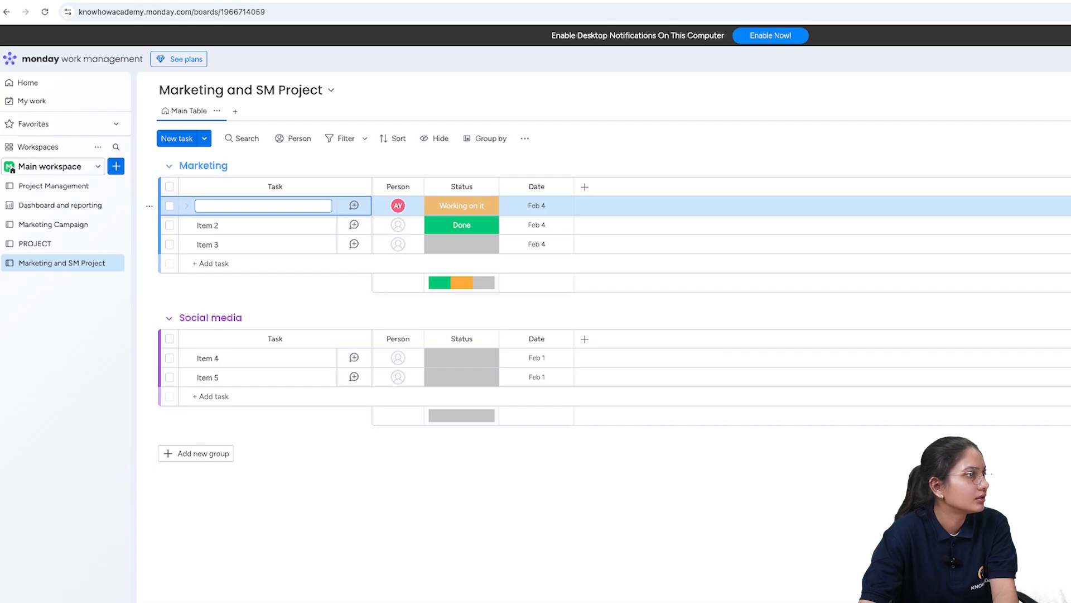
pyautogui.write('ital platforms')
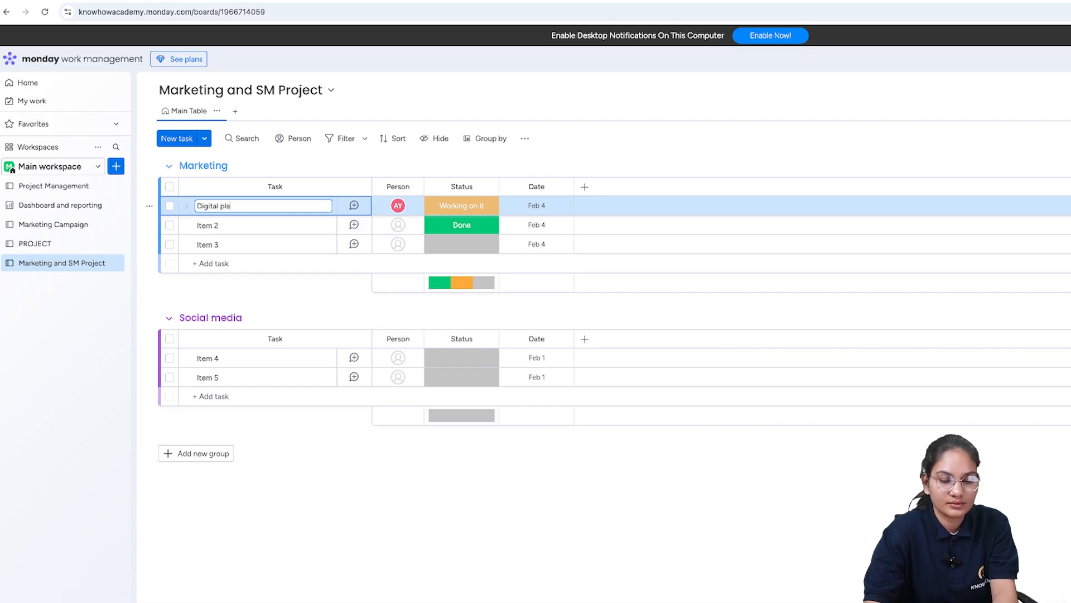
# Step: Rename the task Item 2 in the Marketing group "Via ads"
pyautogui.click(218, 226)
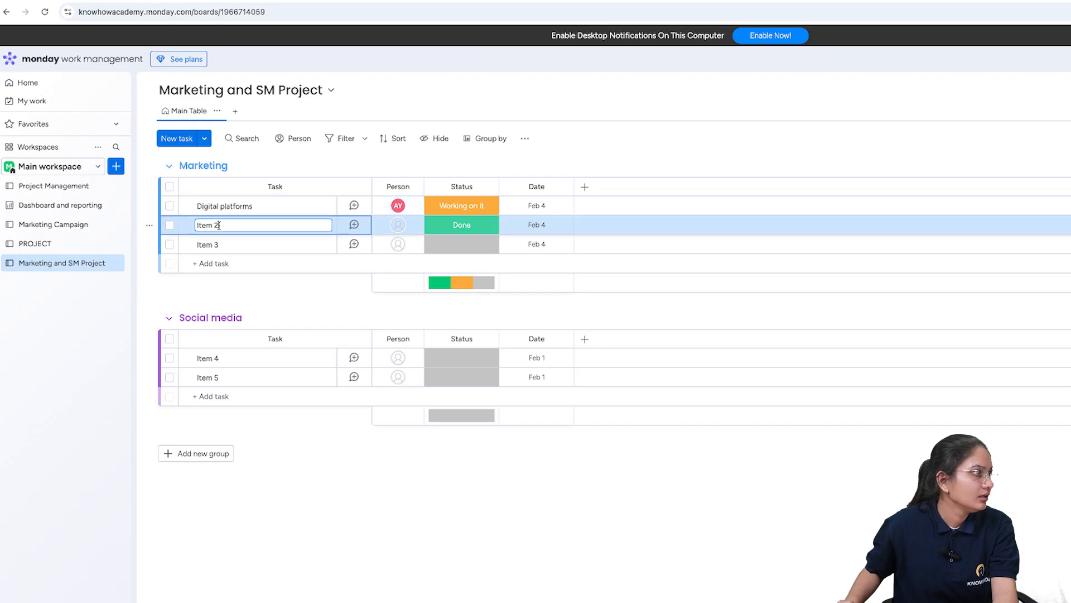
pyautogui.hotkey('ctrl', 'a')
pyautogui.press('BackSpace')
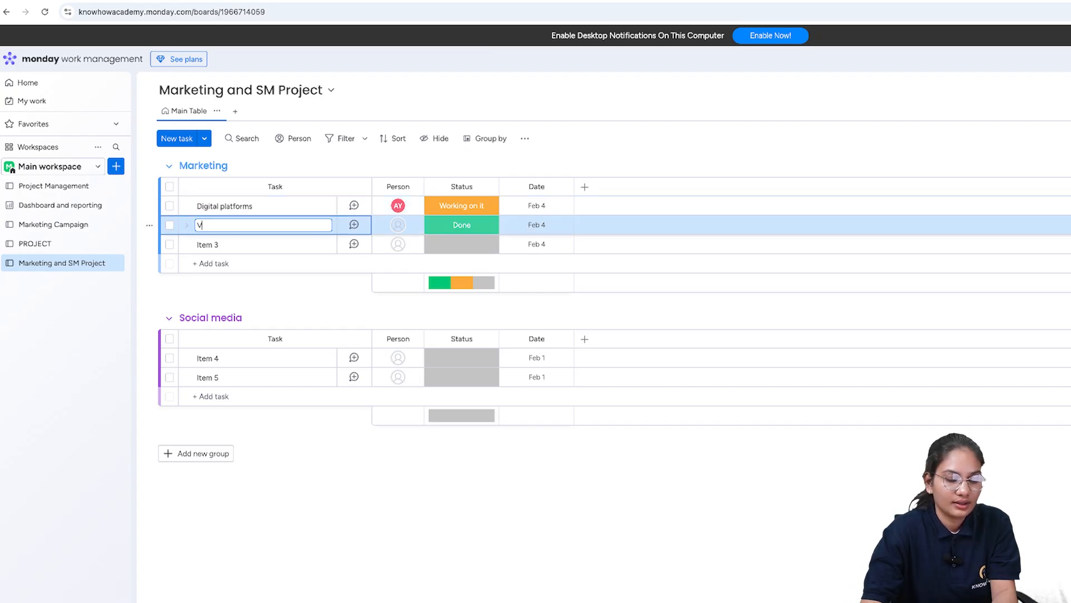
pyautogui.write('Via ads')
# Step: Rename the task Item 3 in the Marketing group "Person to person"
pyautogui.click(233, 244)
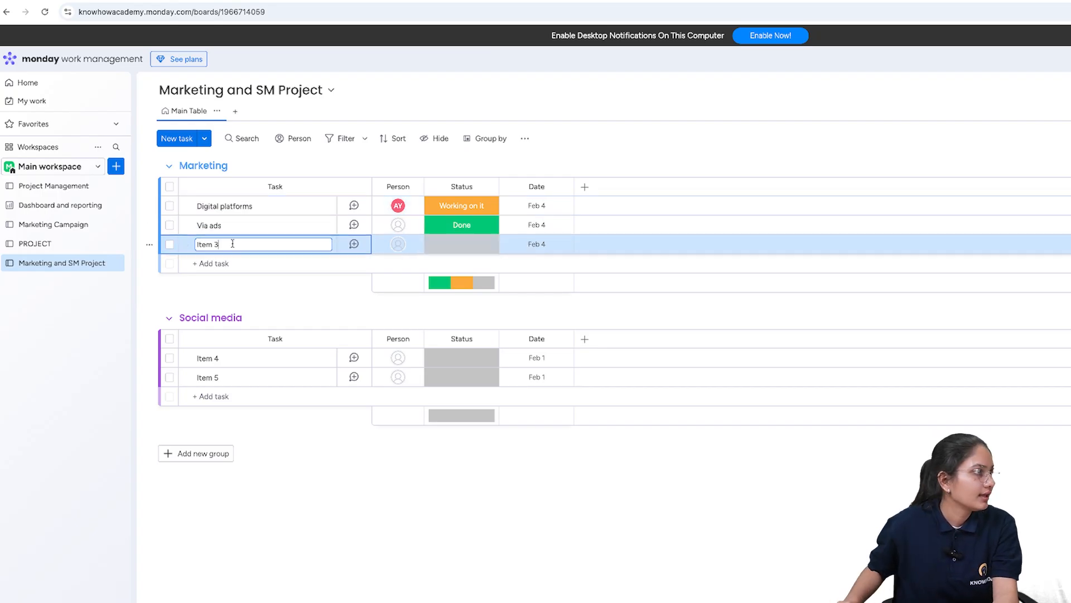
pyautogui.moveTo(201, 248); pyautogui.dragTo(205, 246)
pyautogui.press('super+a')
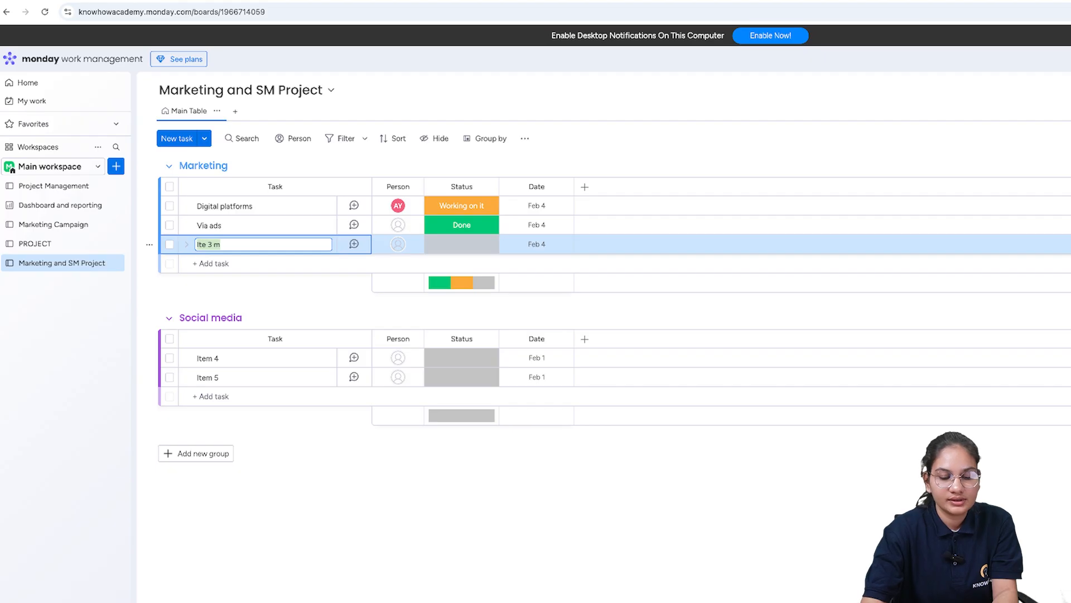
pyautogui.write('Perso')
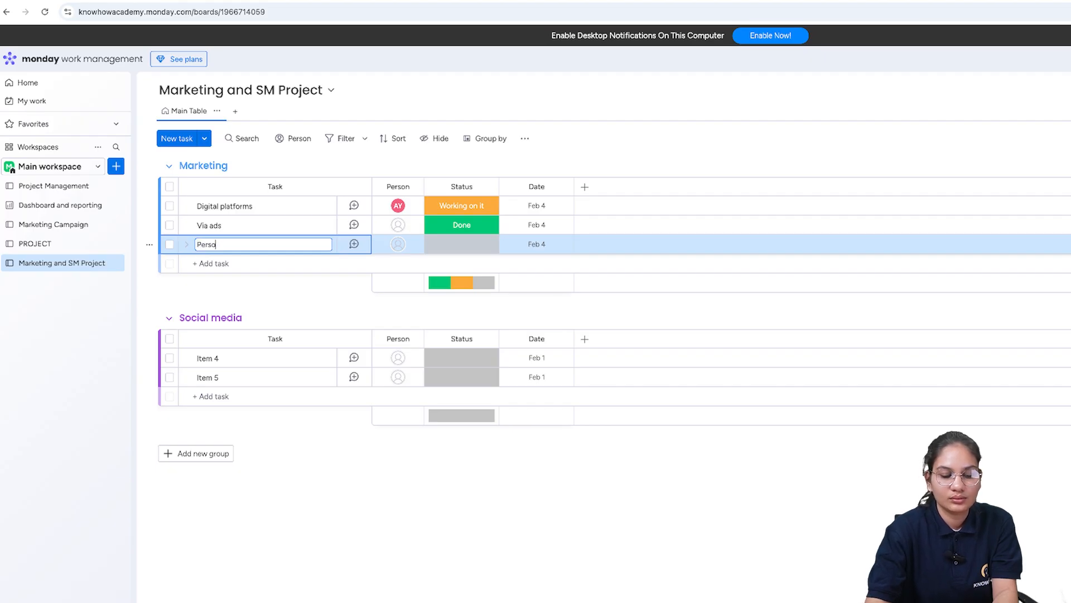
pyautogui.write('n to person')
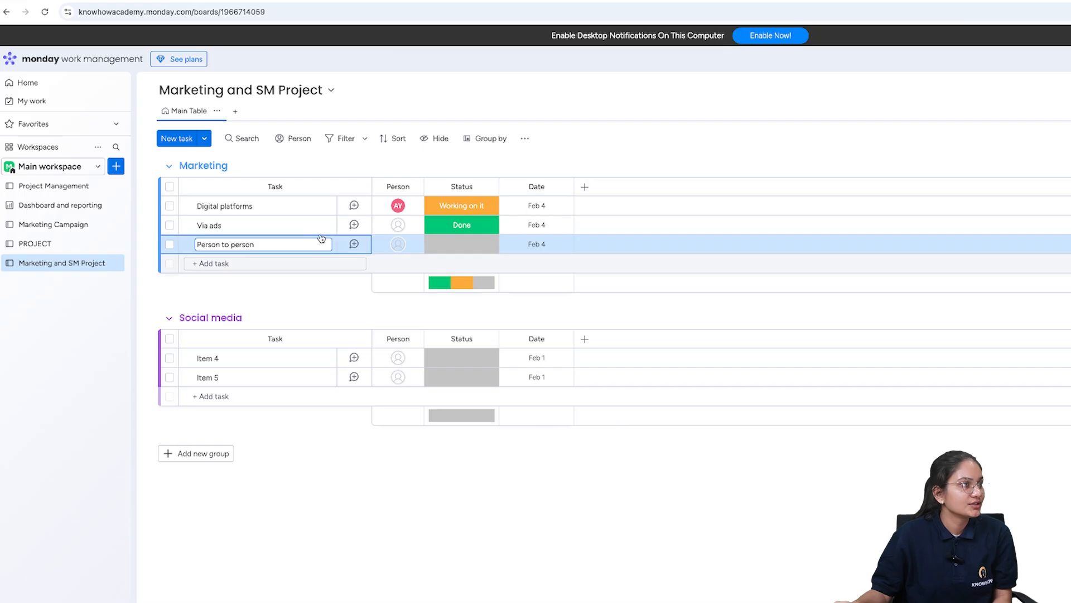
pyautogui.press('Return')
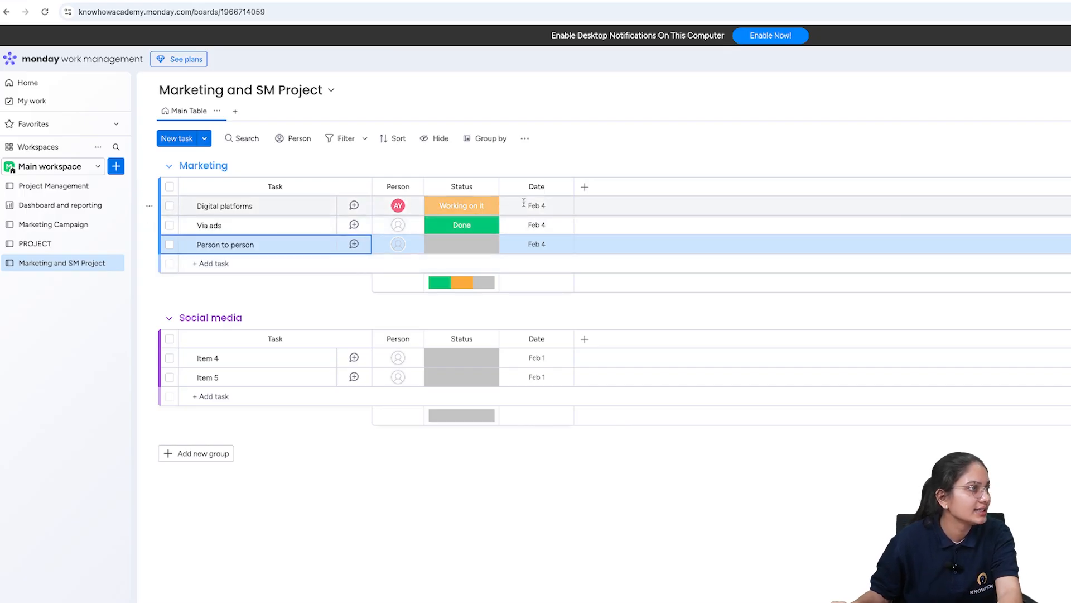
pyautogui.click(447, 209)
pyautogui.click(382, 174)
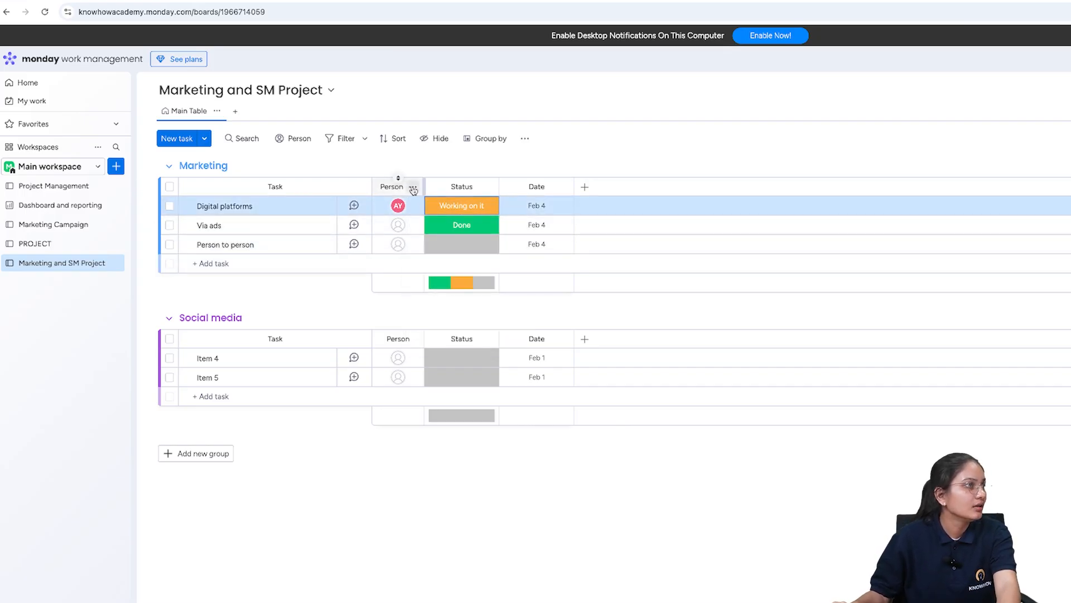
# Step: Open the form for inviting a new member by email from the Digital platforms task's Person cell, then close it unsent
pyautogui.click(413, 190)
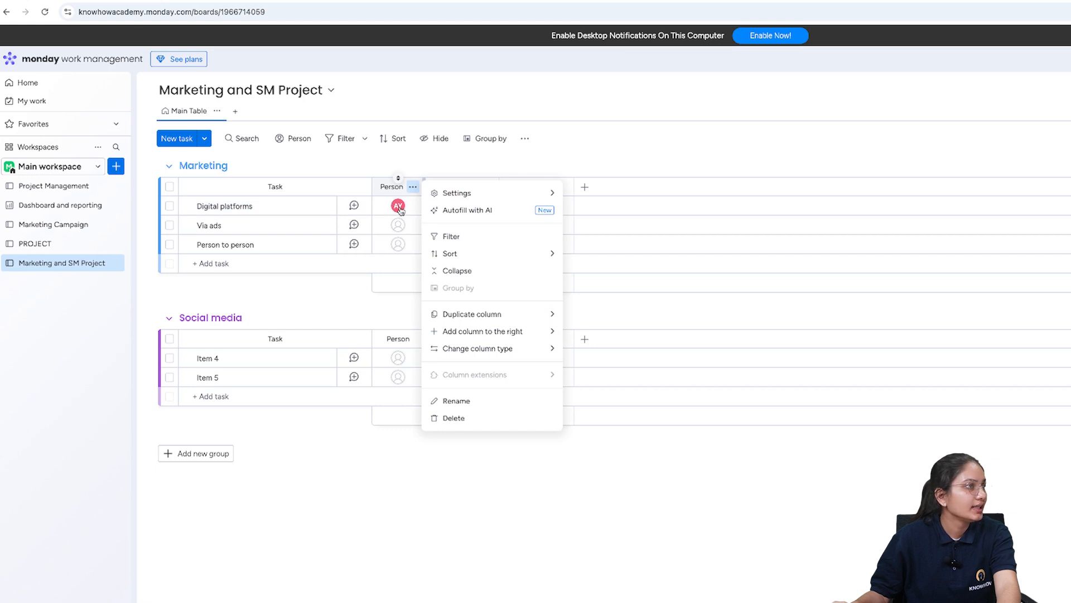
pyautogui.click(396, 207)
pyautogui.click(399, 210)
pyautogui.click(399, 208)
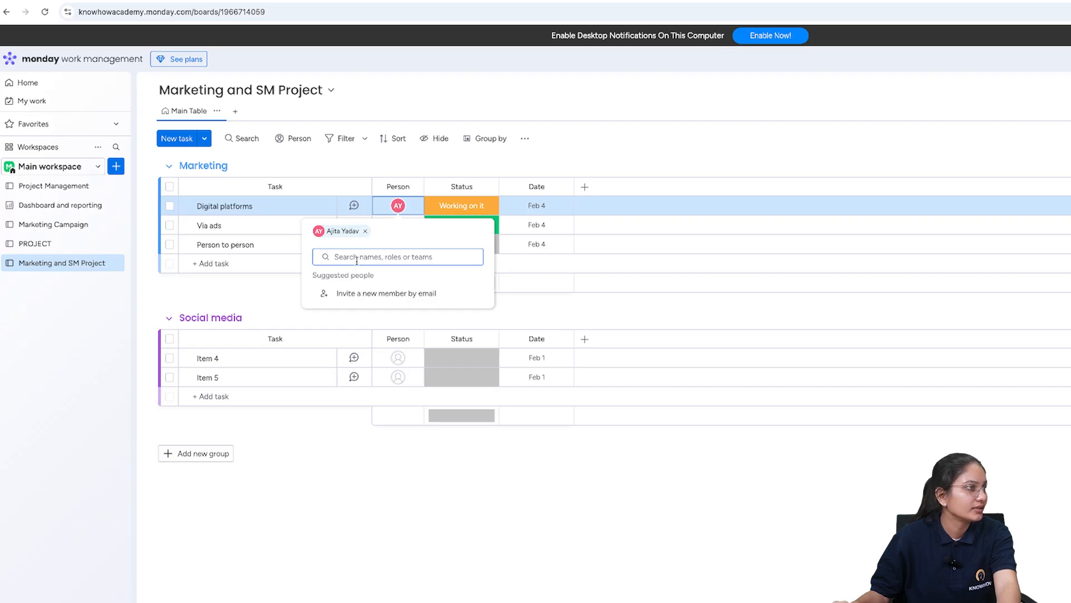
pyautogui.click(342, 295)
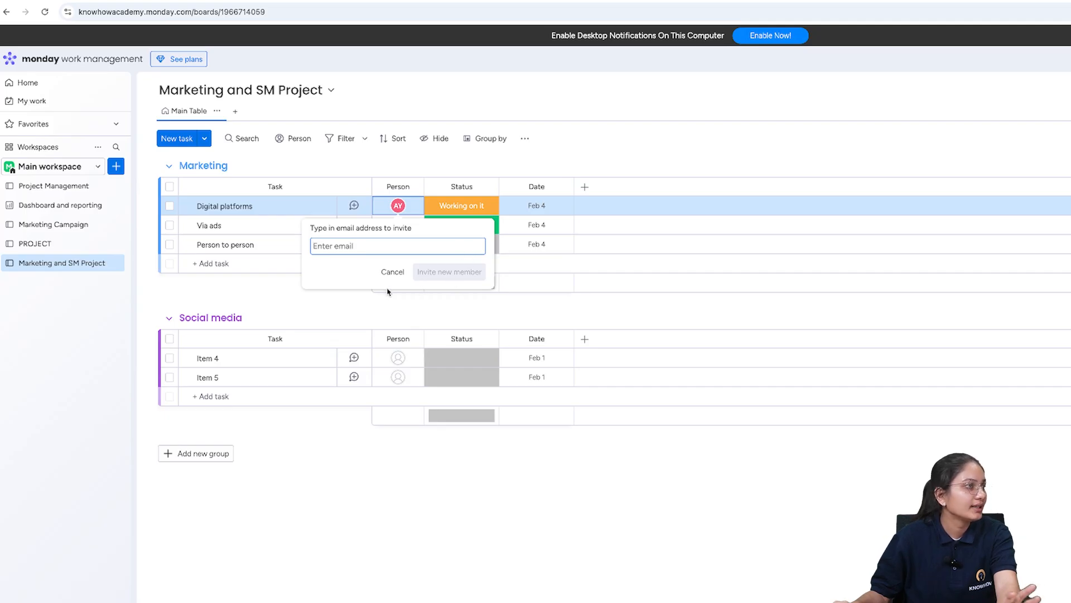
pyautogui.click(380, 303)
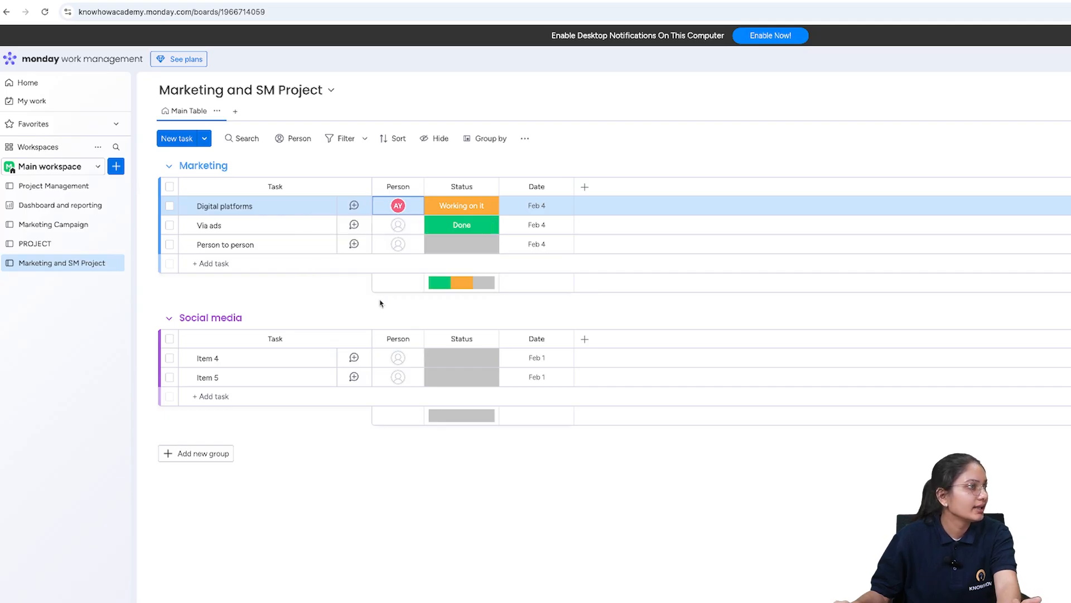
# Step: Assign the suggested person to the Via ads task in the Marketing group
pyautogui.click(399, 230)
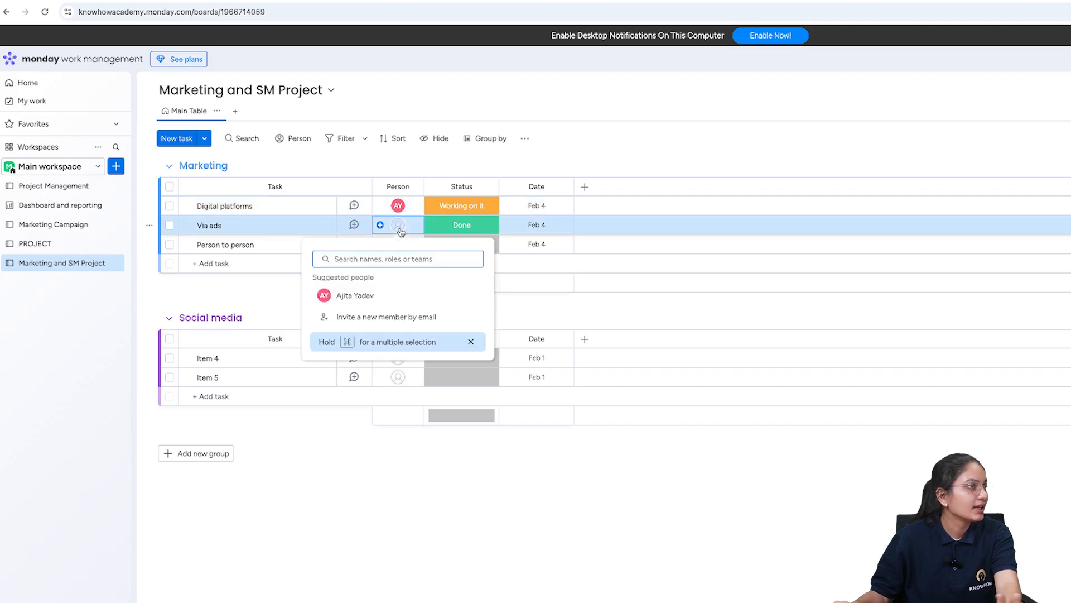
pyautogui.click(355, 296)
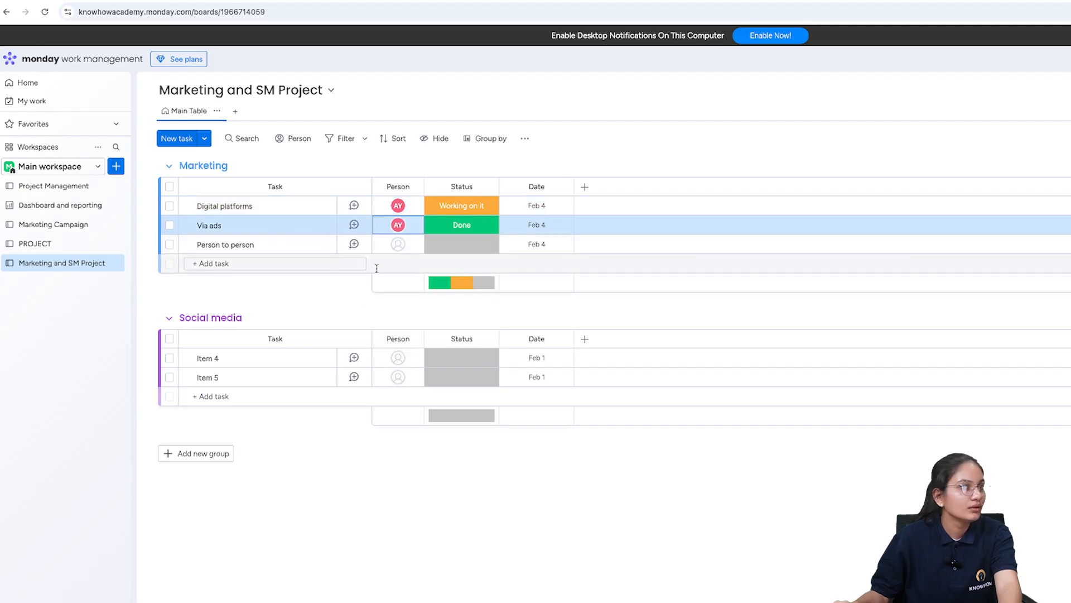
# Step: Rename the Social media group's tasks Item 4 and Item 5 as "Instagram" and "linkendin"
pyautogui.click(221, 359)
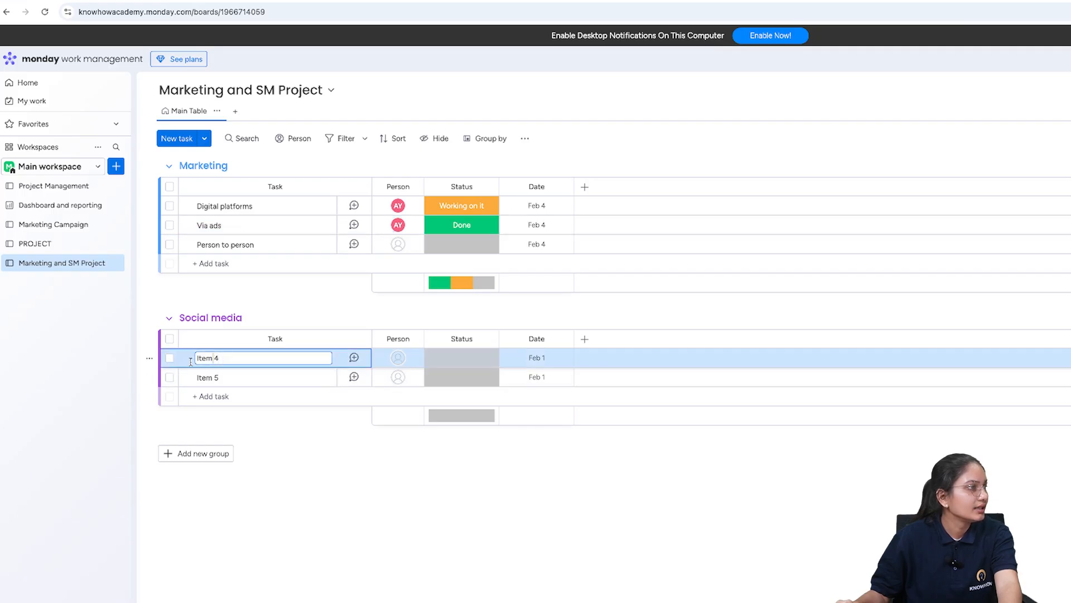
pyautogui.press('super+a')
pyautogui.write('Instagram')
pyautogui.press('Return')
pyautogui.write('lin')
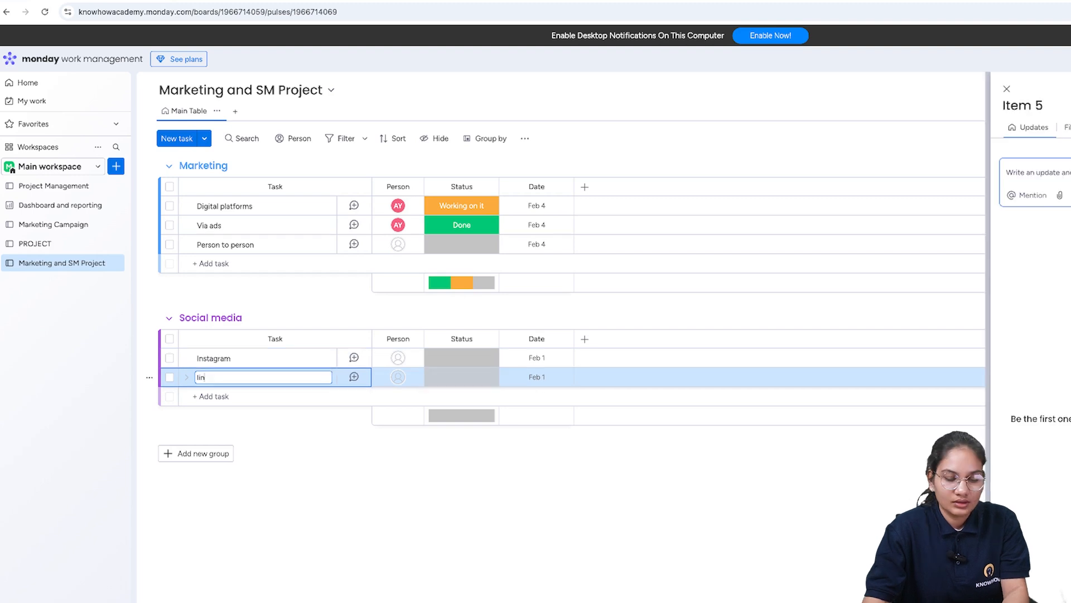
pyautogui.write('kendin')
# Step: Add a new task named "Facebook" to the Social media group
pyautogui.click(233, 397)
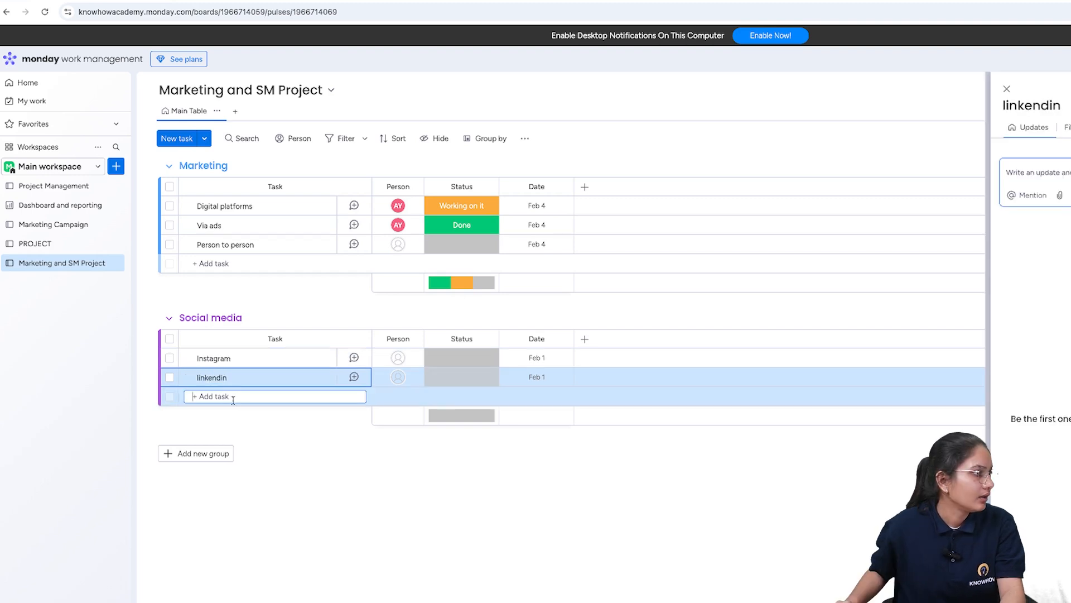
pyautogui.click(186, 406)
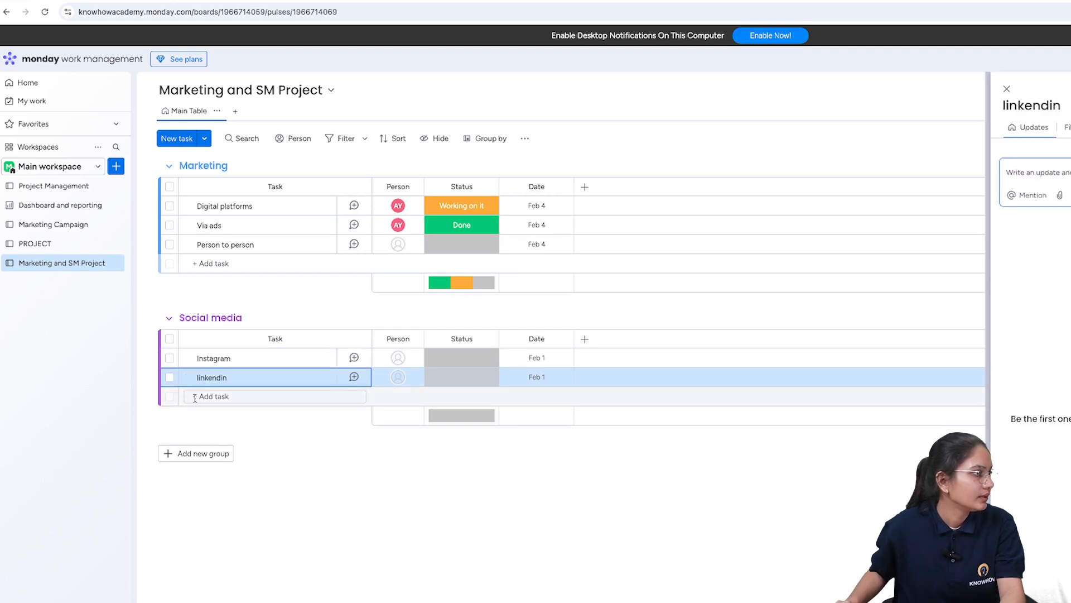
pyautogui.click(245, 395)
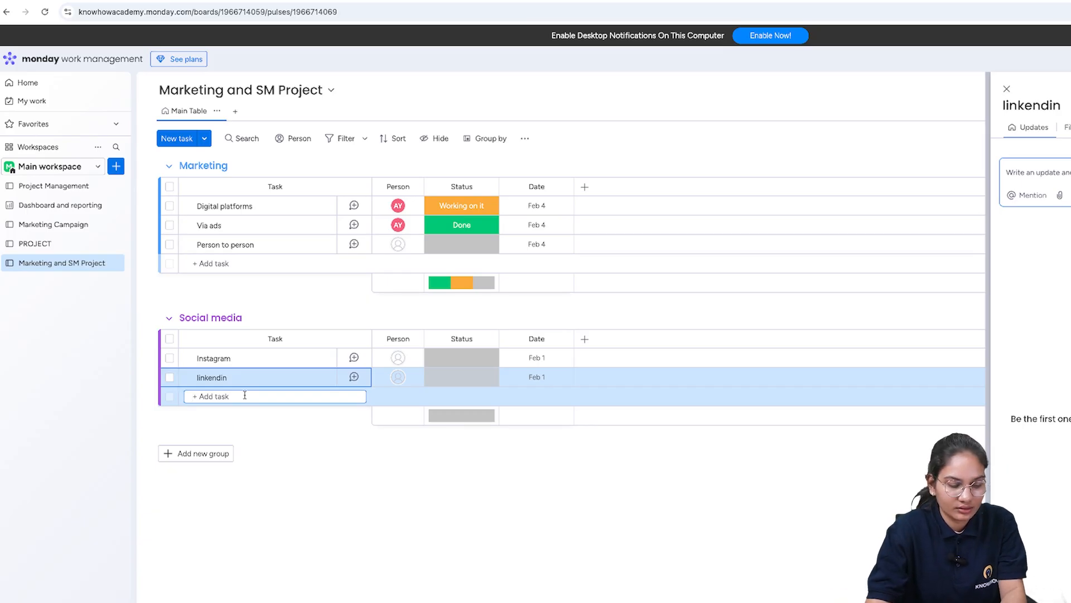
pyautogui.write('Facebook')
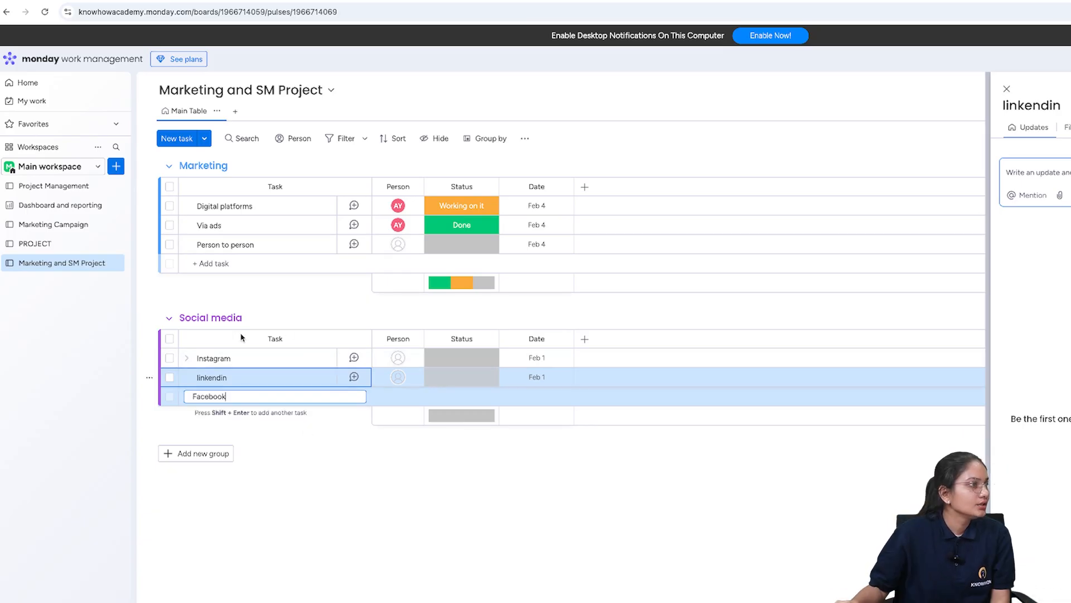
pyautogui.press('Return')
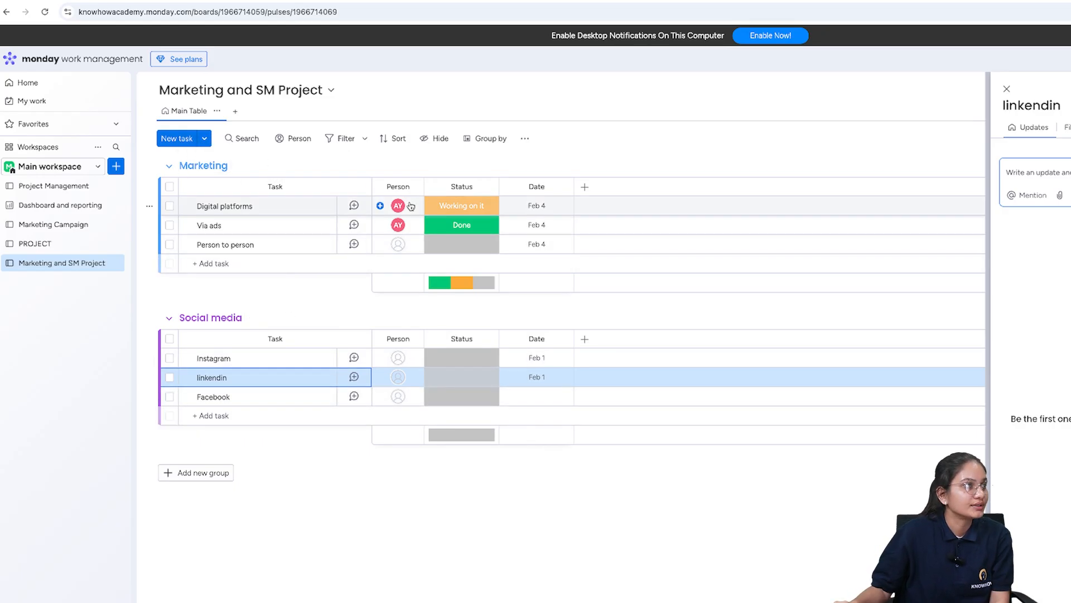
# Step: Set the Marketing statuses to Working on it for Digital platforms, Stuck for Via ads and Done for Person to person
pyautogui.click(479, 207)
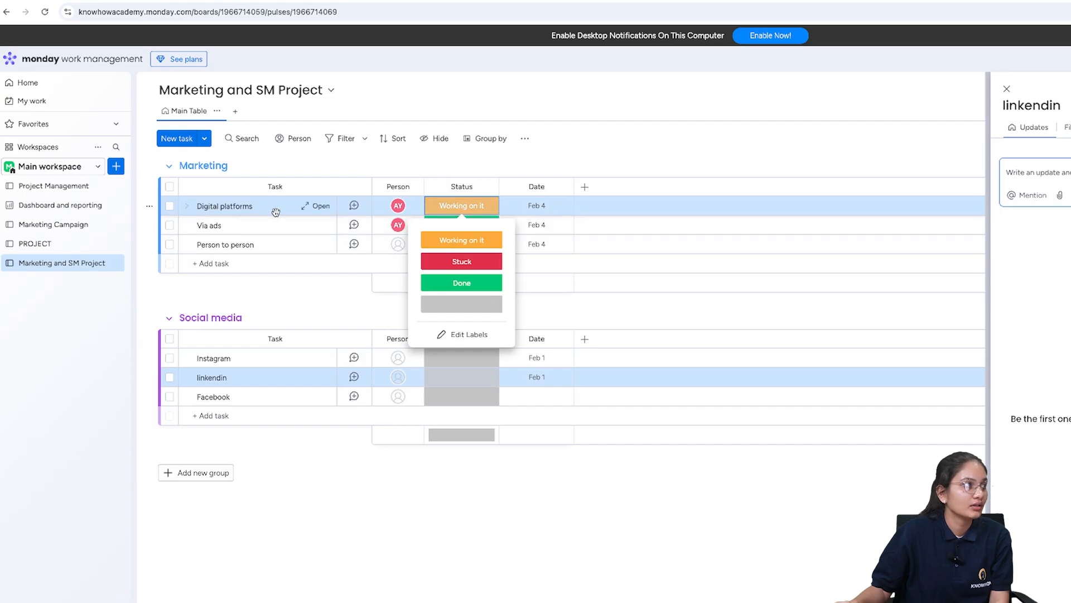
pyautogui.click(440, 241)
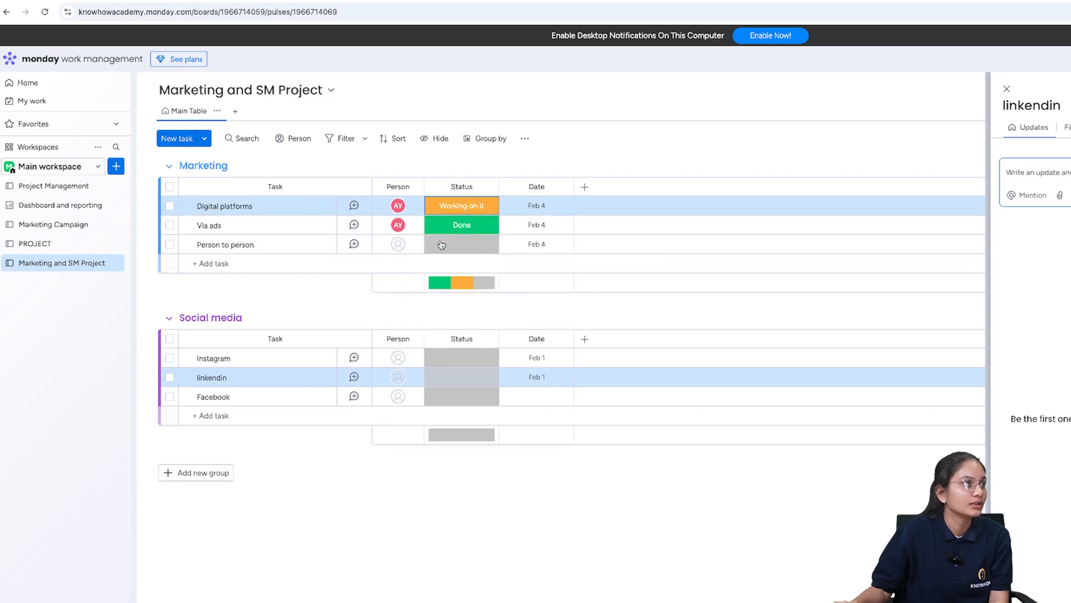
pyautogui.click(461, 226)
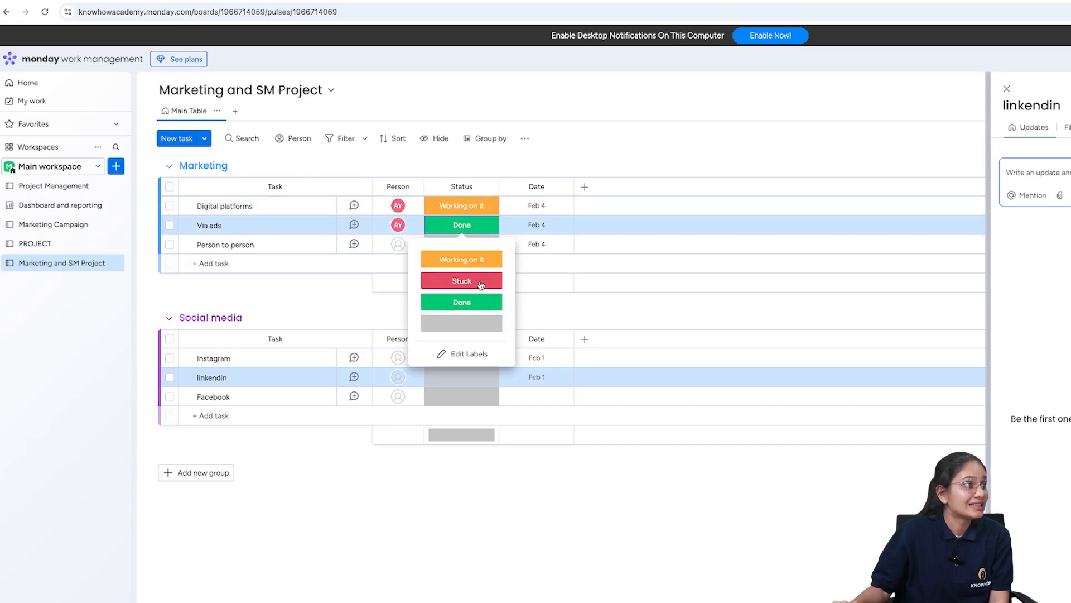
pyautogui.click(477, 283)
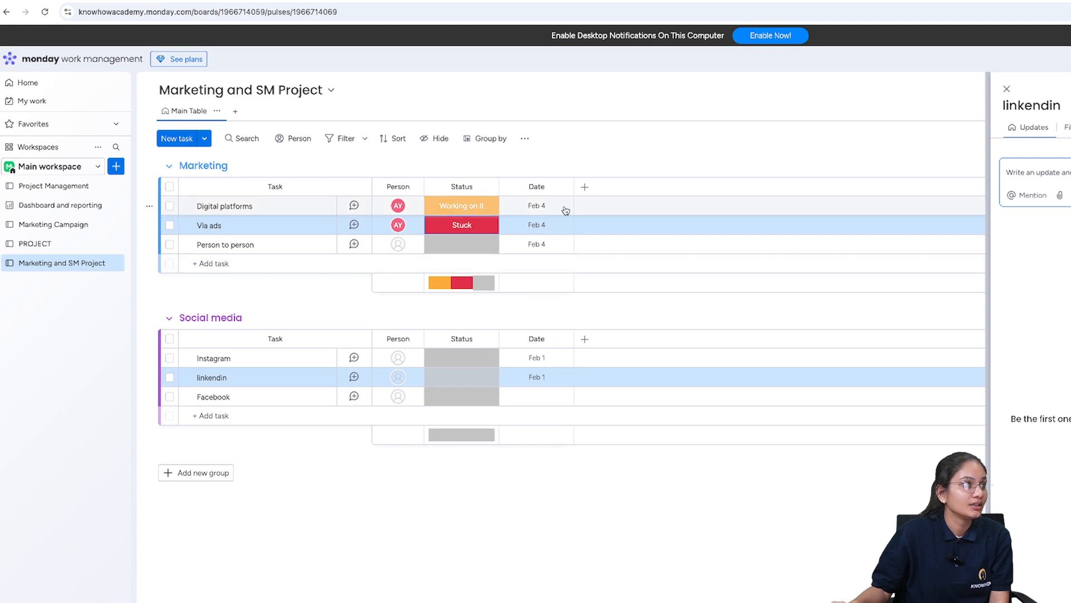
pyautogui.click(461, 243)
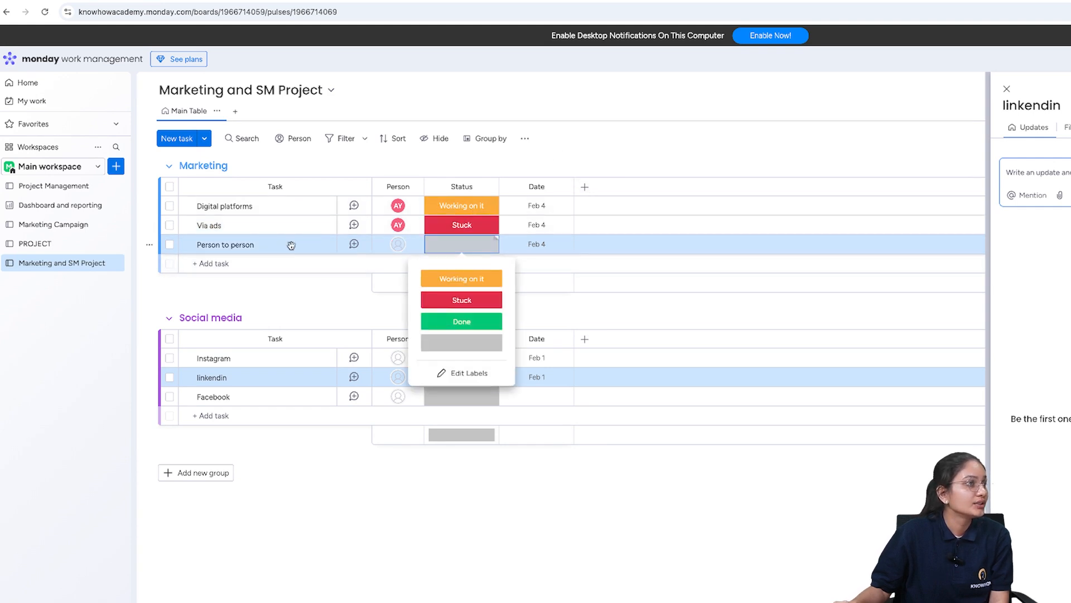
pyautogui.click(474, 323)
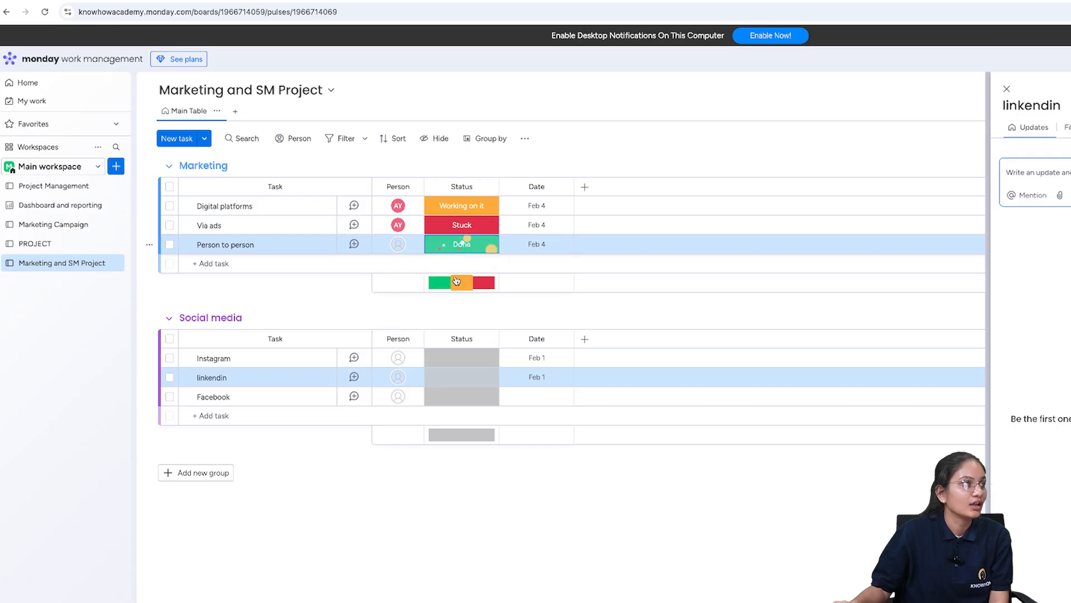
pyautogui.moveTo(491, 285)
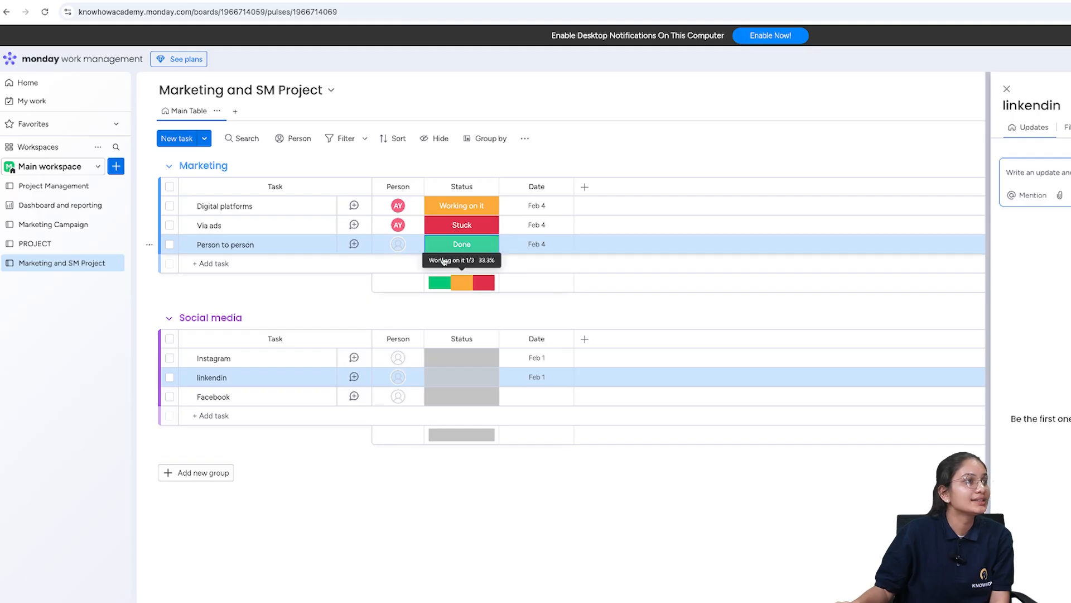
# Step: Add a Timeline column to the board and set the Digital platforms timeline from 02/03/2025 to 02/05/2025
pyautogui.click(584, 188)
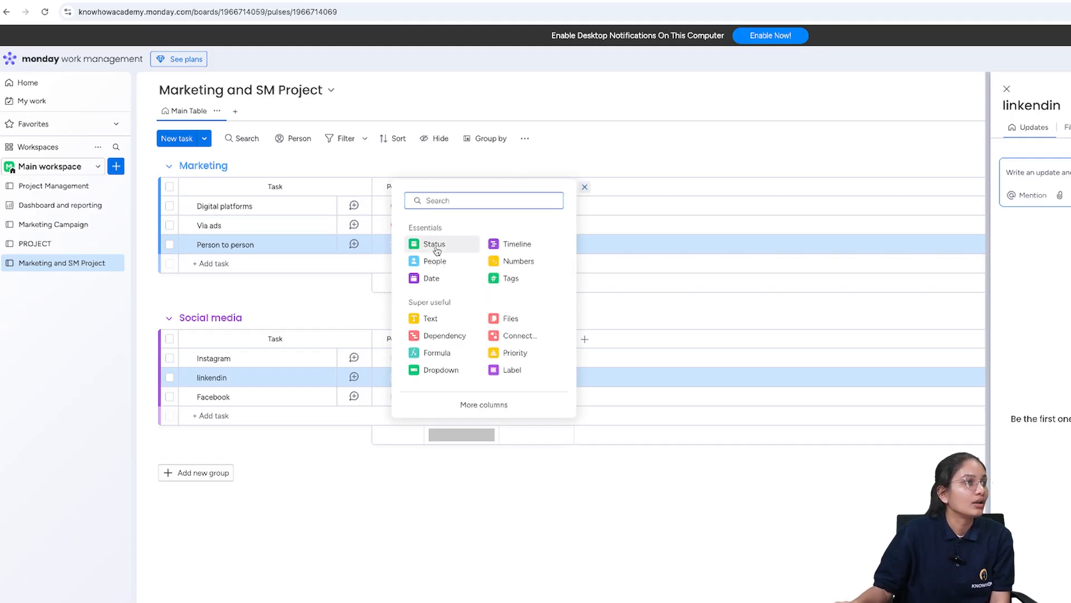
pyautogui.click(515, 246)
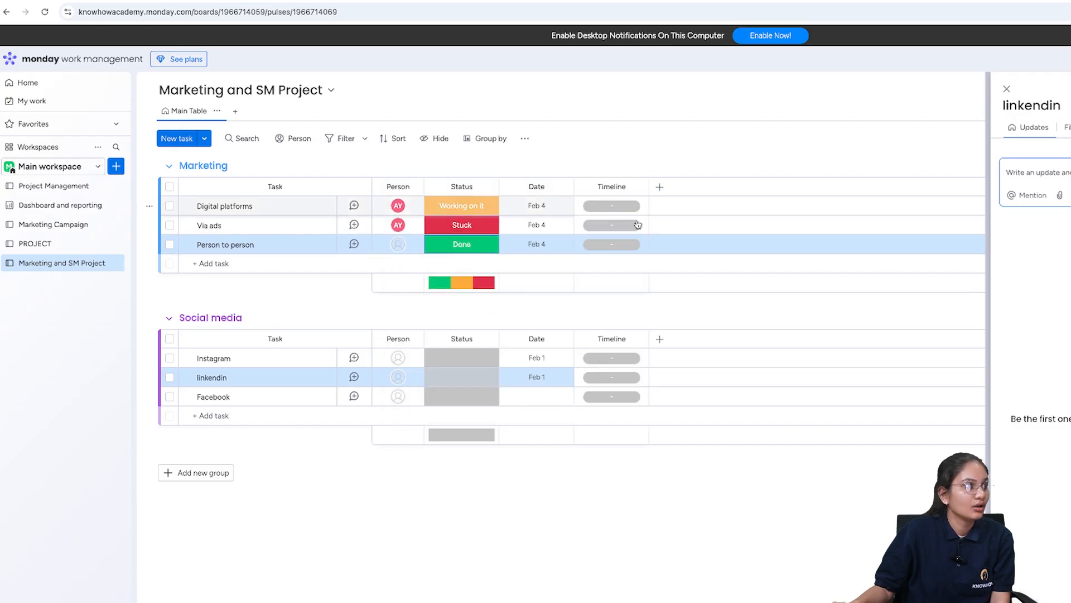
pyautogui.click(614, 205)
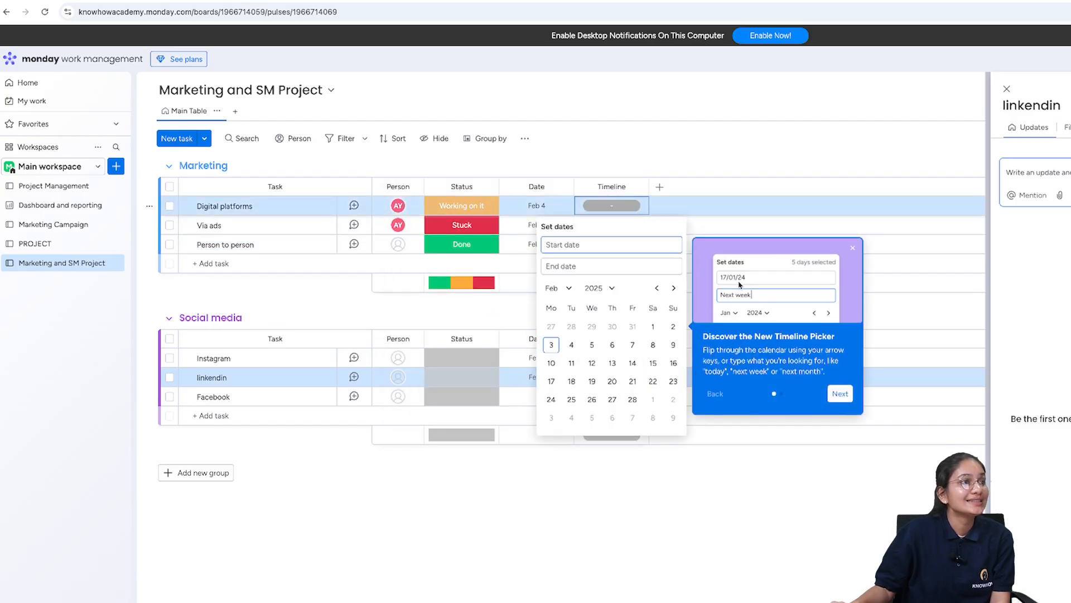
pyautogui.click(592, 346)
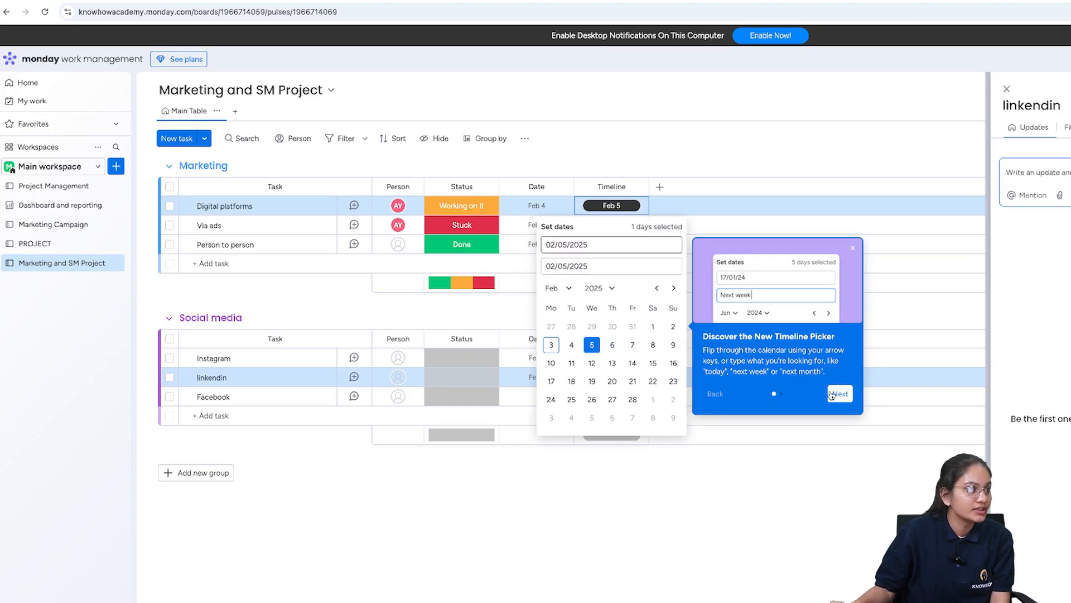
pyautogui.click(840, 393)
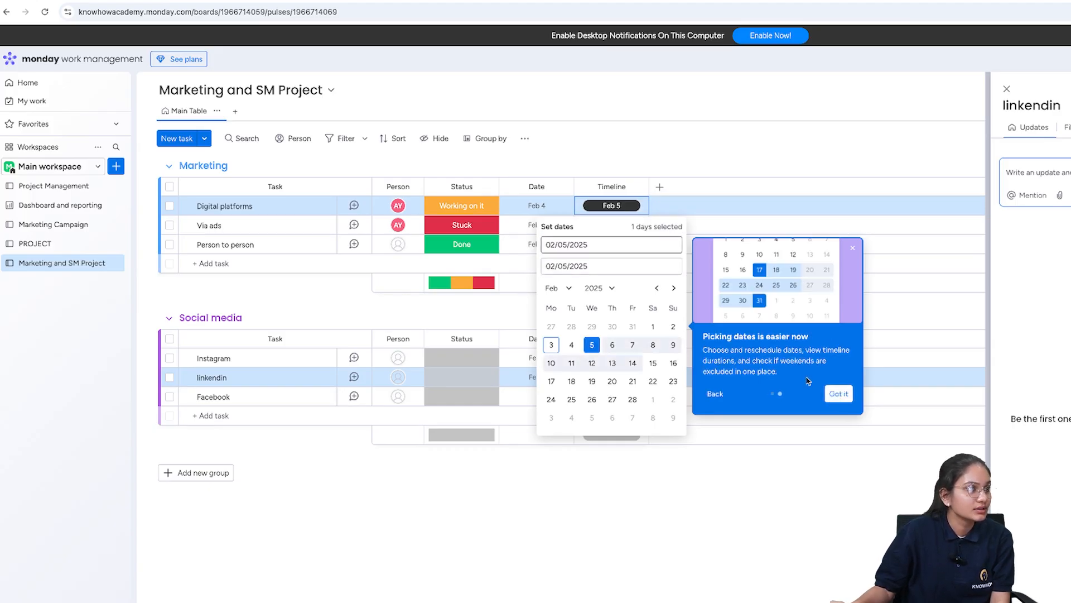
pyautogui.click(838, 393)
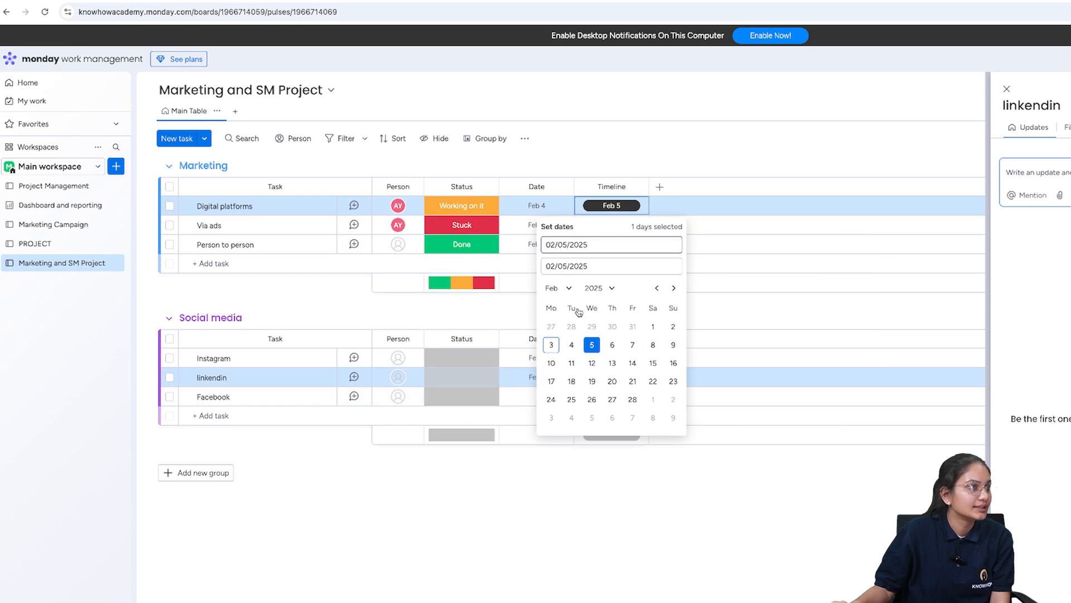
pyautogui.click(593, 345)
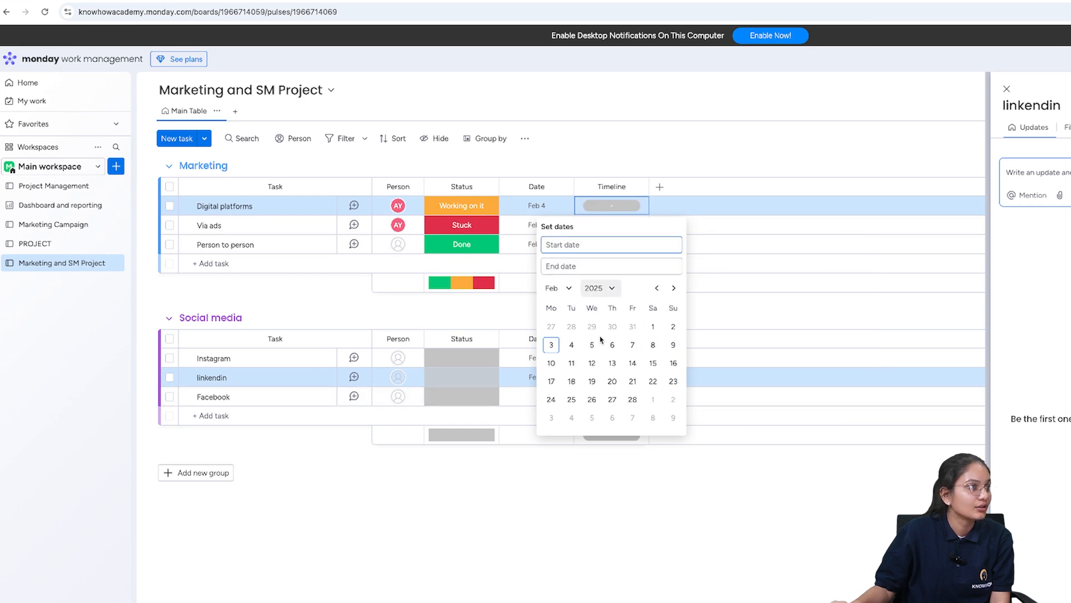
pyautogui.click(552, 346)
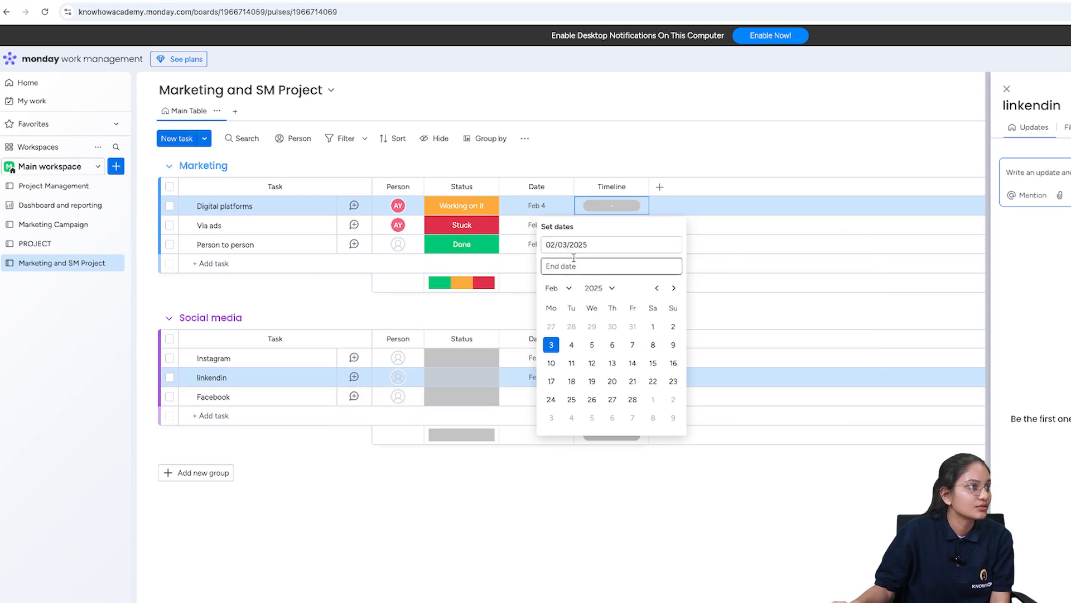
pyautogui.click(593, 346)
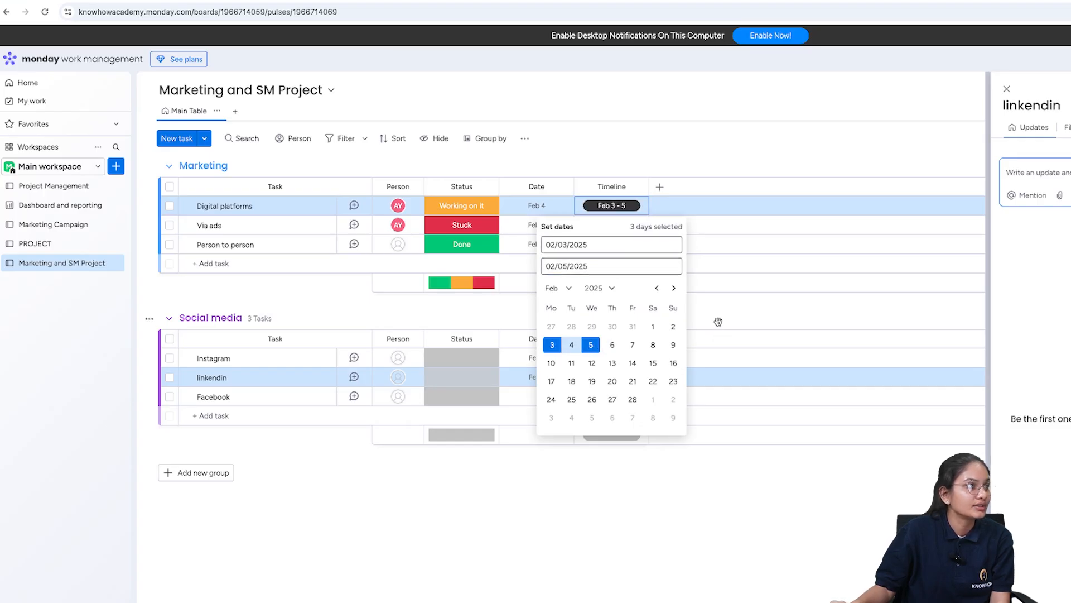
pyautogui.click(742, 246)
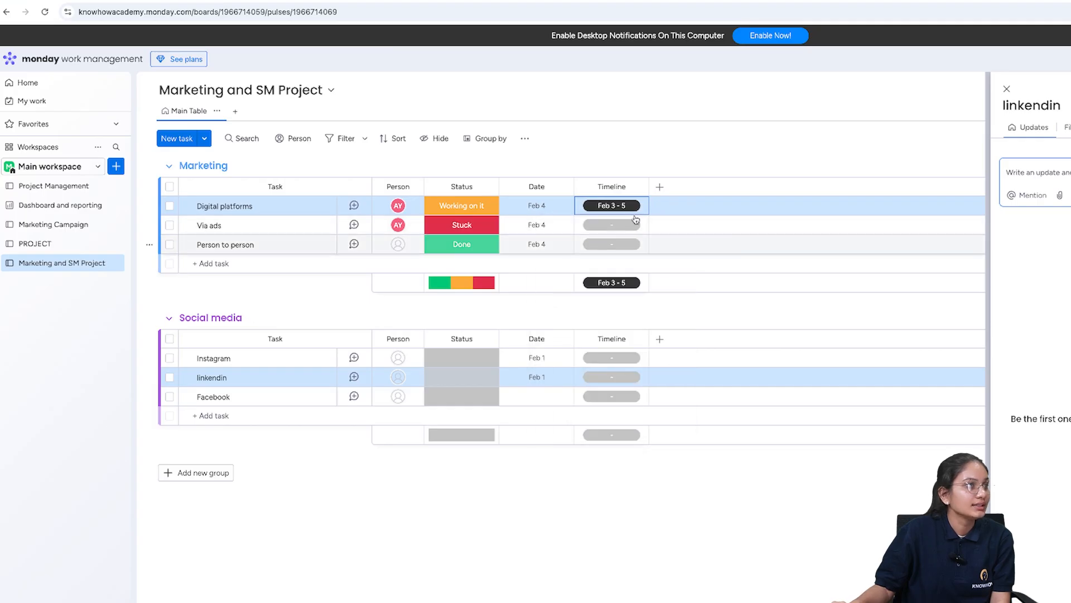
# Step: Add a Priority column to the board and close the linkendin task's updates
pyautogui.click(660, 188)
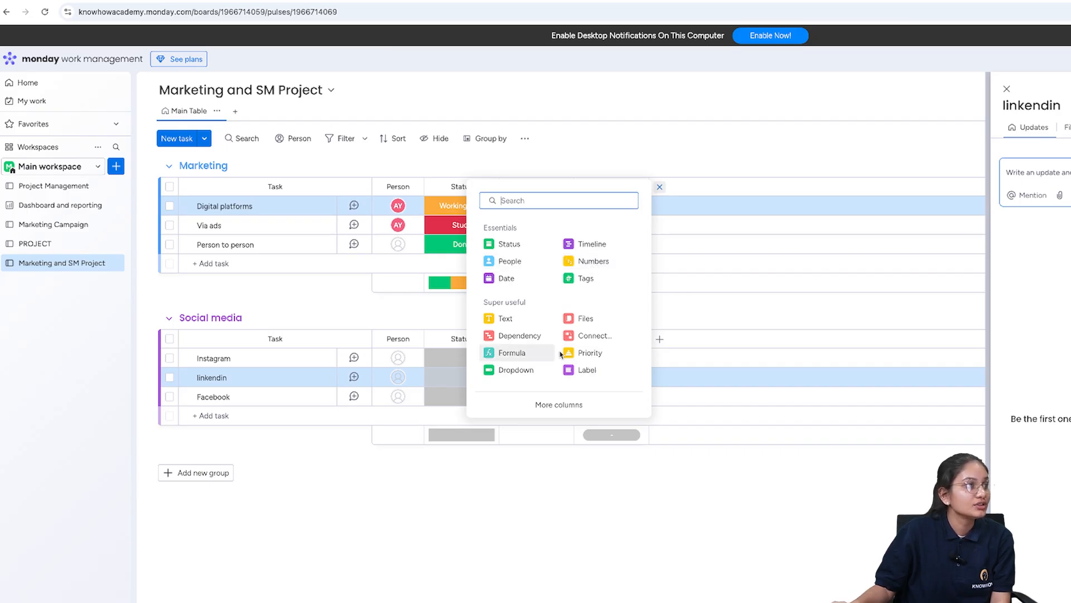
pyautogui.click(590, 353)
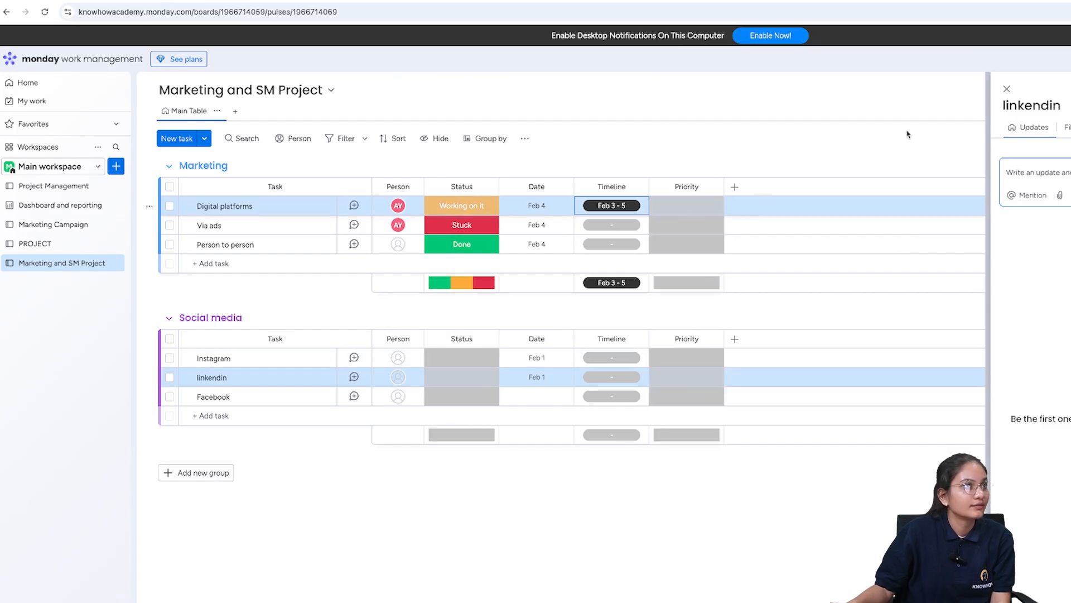
pyautogui.click(1007, 89)
# Step: Set the Marketing priorities to Critical for Digital platforms, Low for Via ads and Medium for Person to person
pyautogui.click(704, 207)
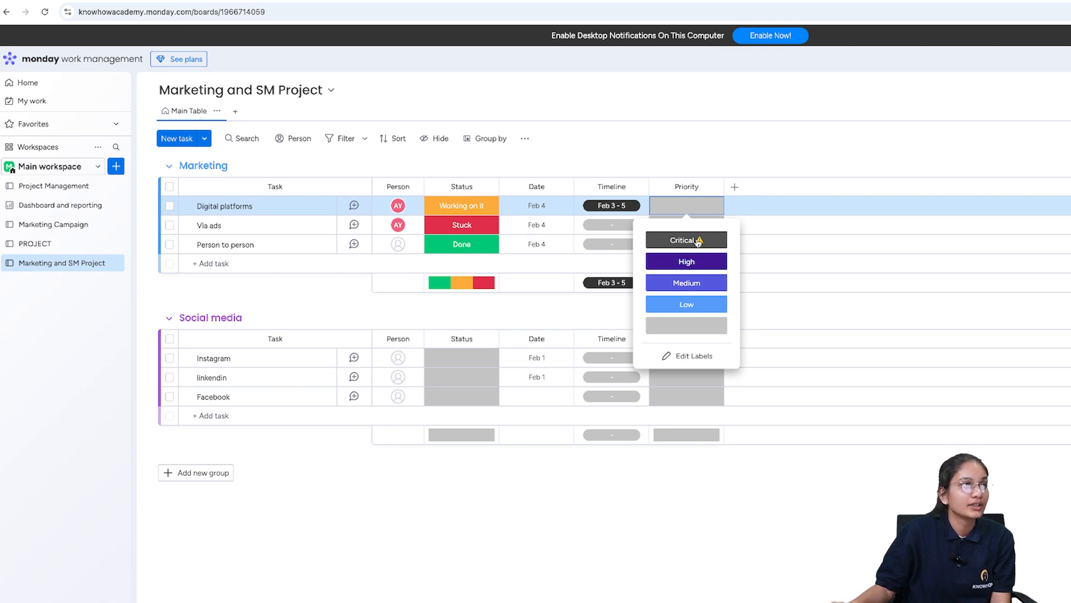
pyautogui.click(680, 246)
pyautogui.click(698, 224)
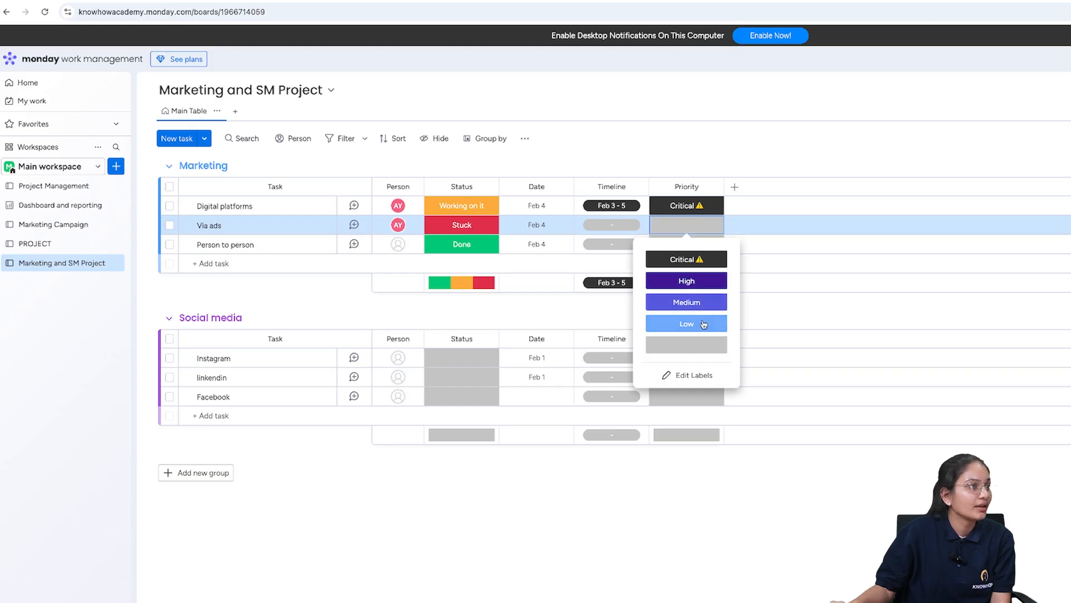
pyautogui.click(704, 325)
pyautogui.click(698, 247)
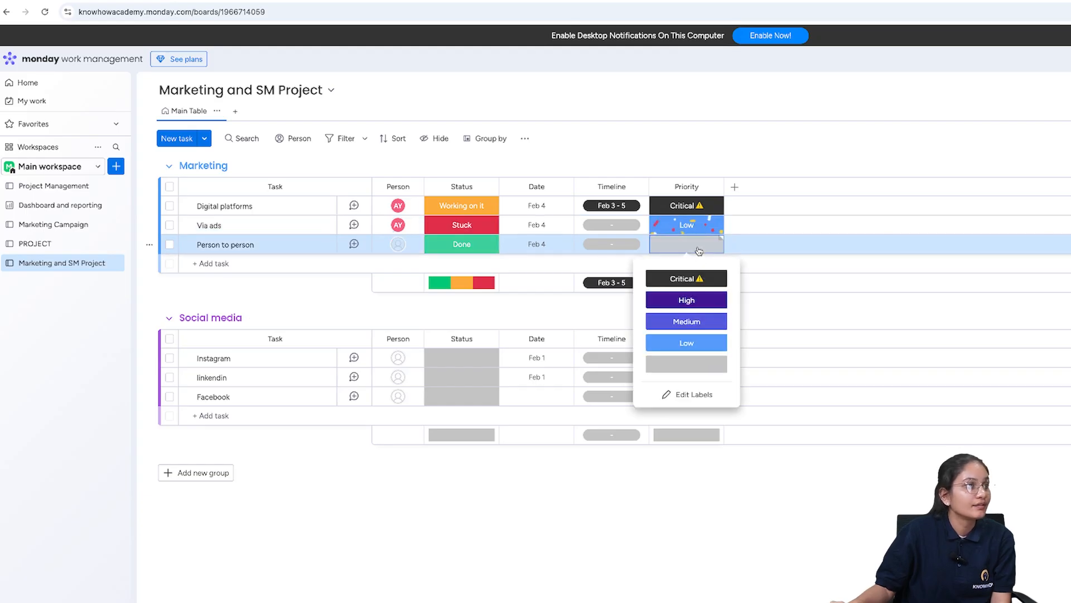
pyautogui.click(706, 323)
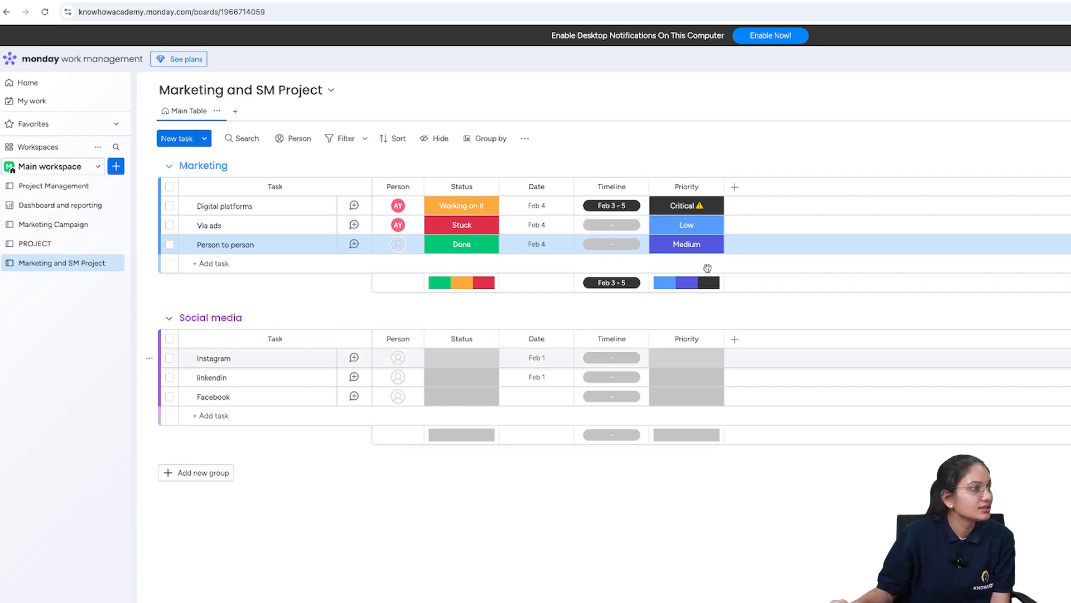
# Step: Add a new group below Social media, keeping its default name
pyautogui.click(182, 473)
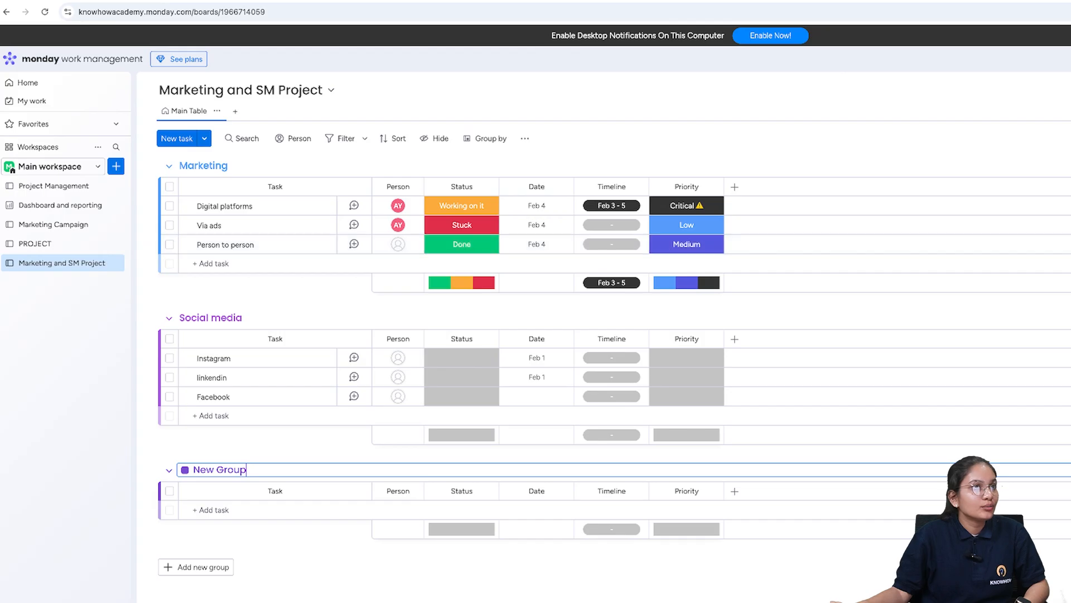
pyautogui.click(873, 93)
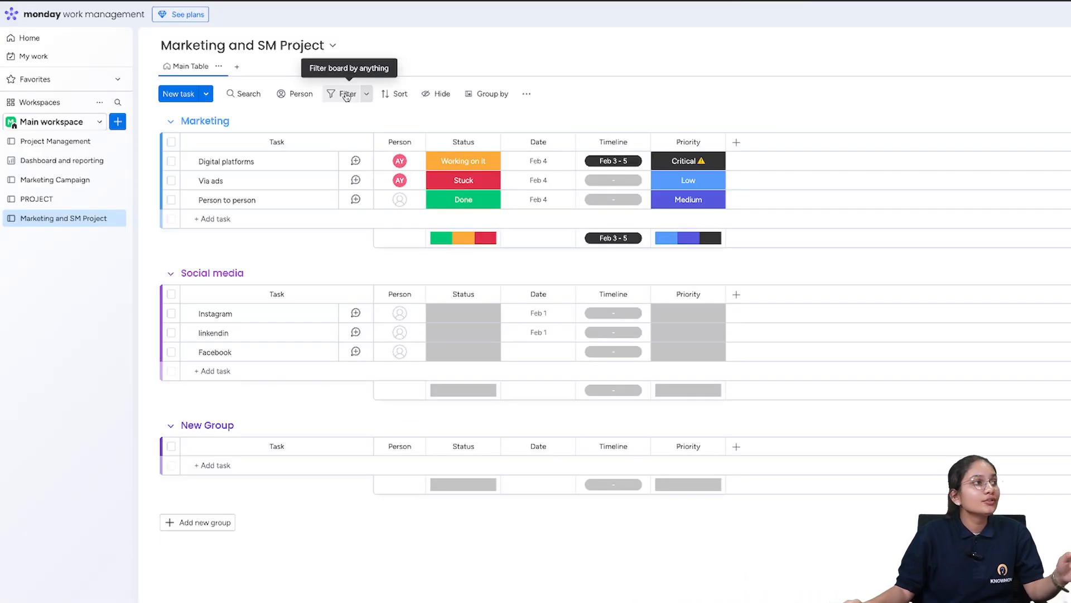
# Step: Filter the board to show only the Marketing group, and clear that filter again
pyautogui.click(245, 95)
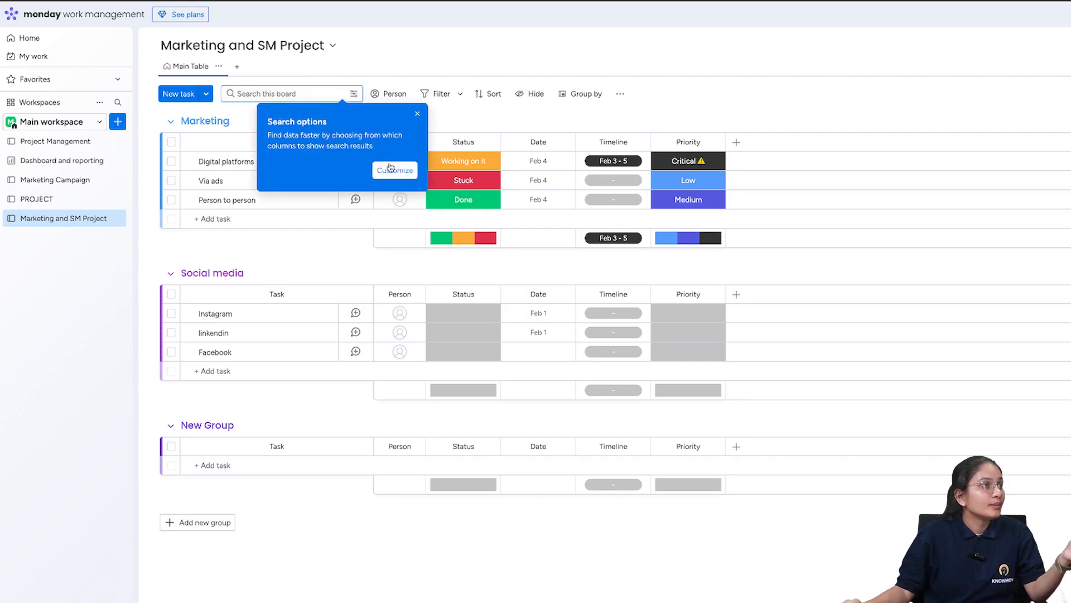
pyautogui.click(418, 114)
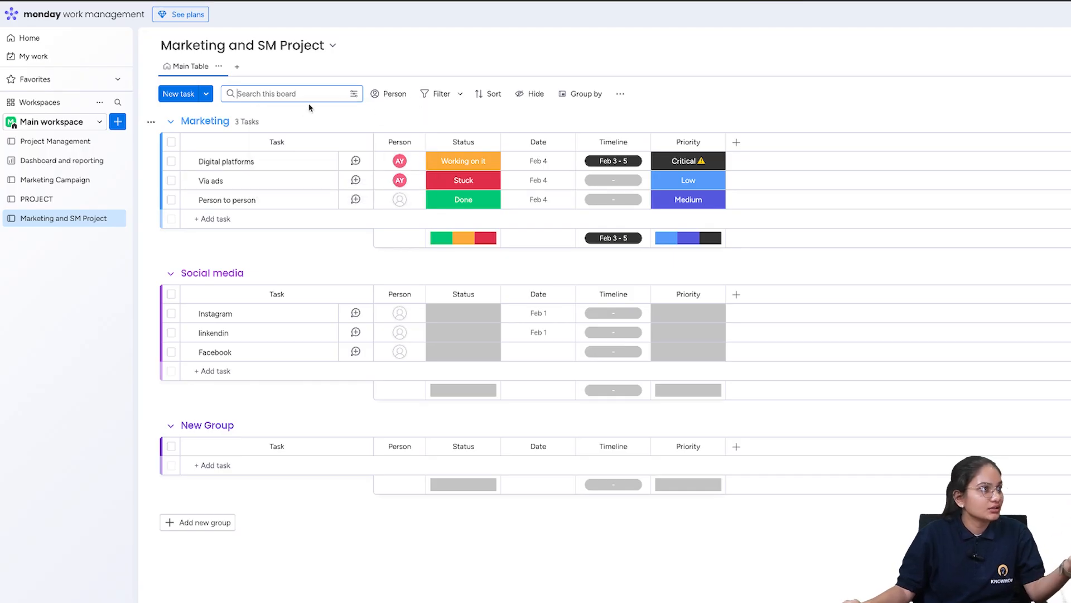
pyautogui.click(438, 94)
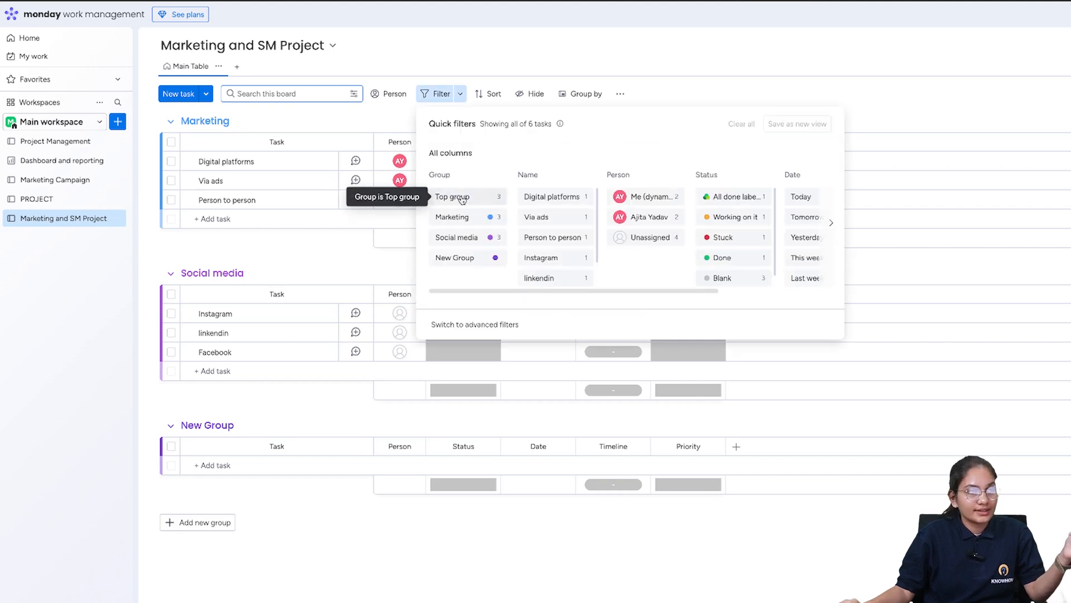
pyautogui.click(485, 218)
pyautogui.click(455, 219)
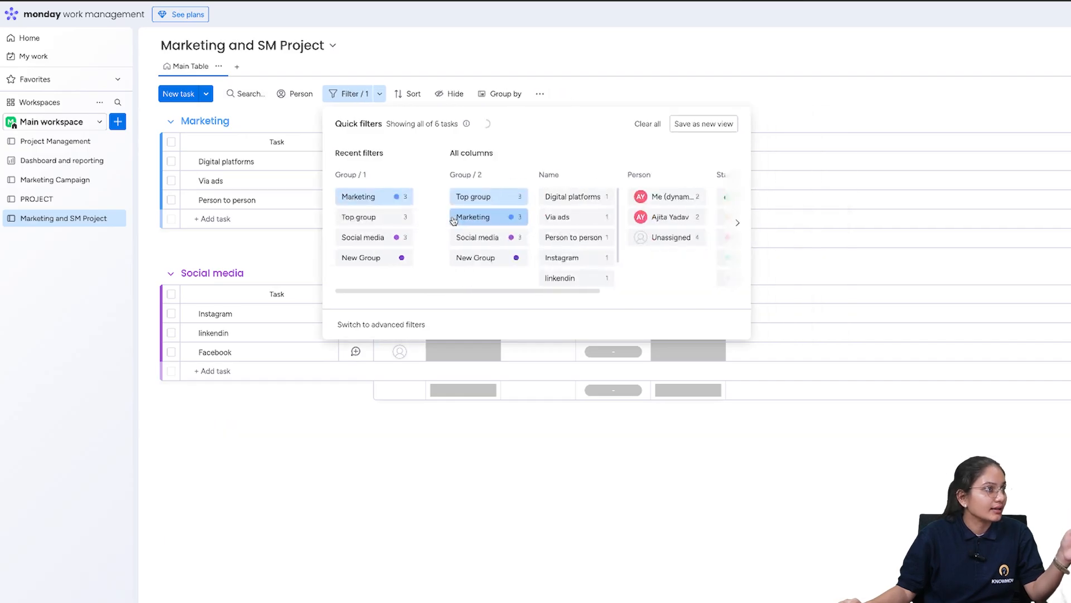
pyautogui.click(241, 246)
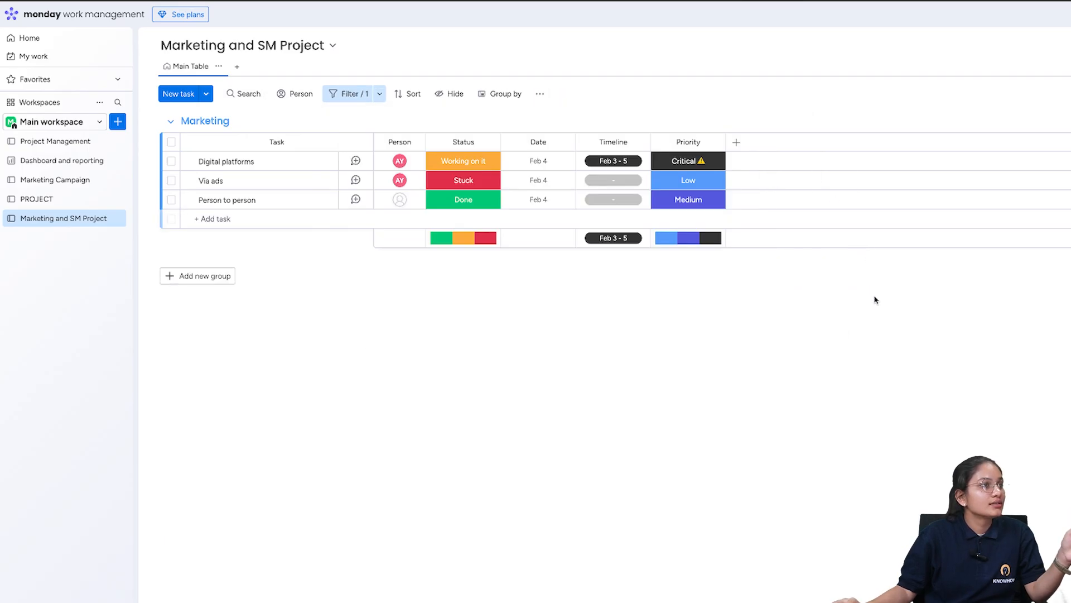
pyautogui.click(380, 93)
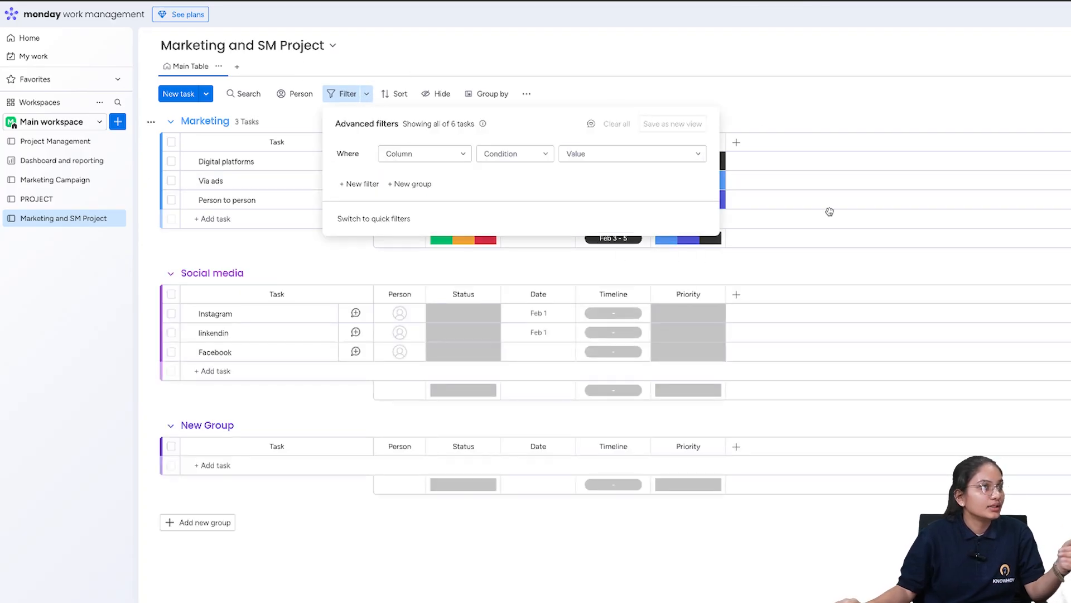
pyautogui.click(770, 115)
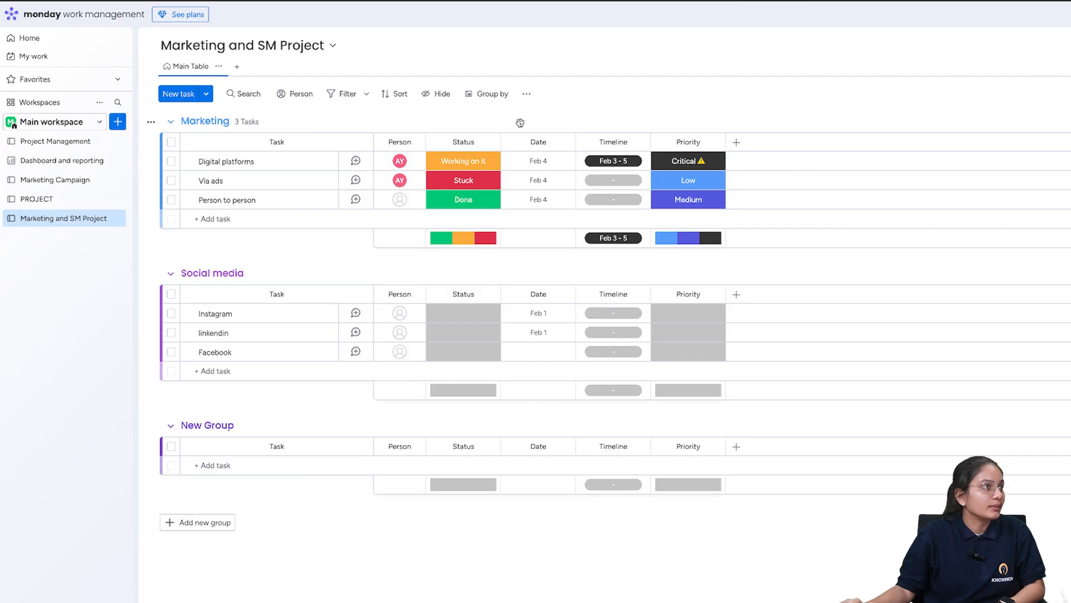
# Step: Sort the board's tasks by the Person column in descending order
pyautogui.click(397, 95)
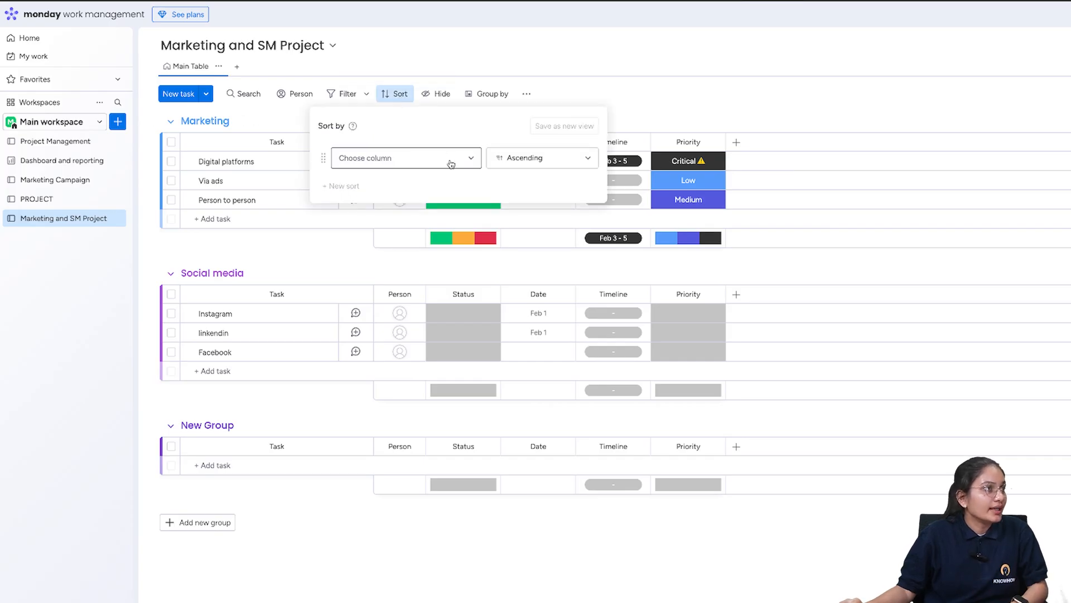
pyautogui.click(472, 161)
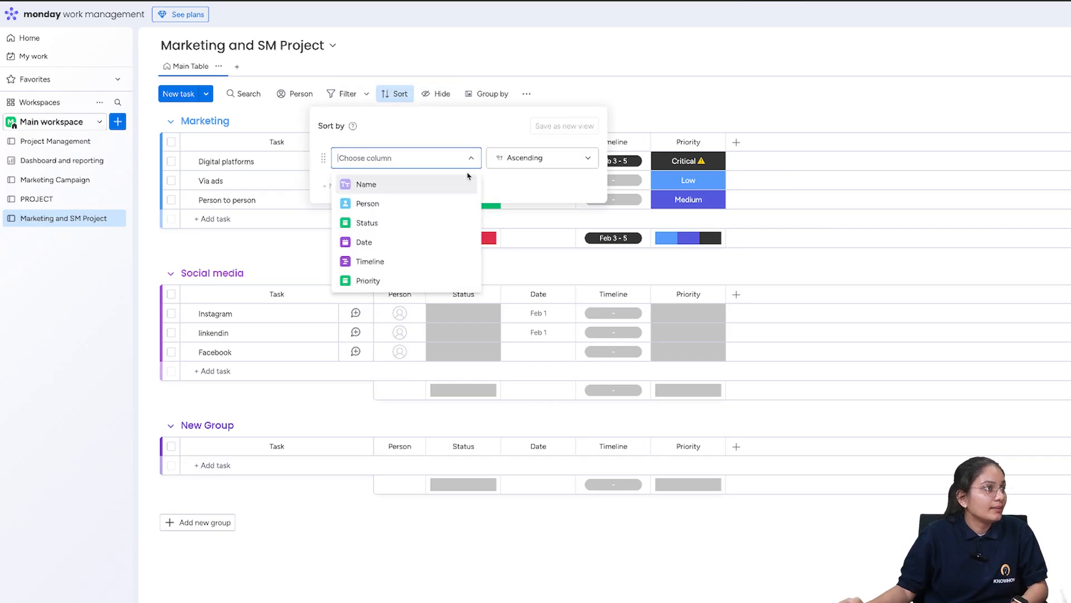
pyautogui.click(403, 204)
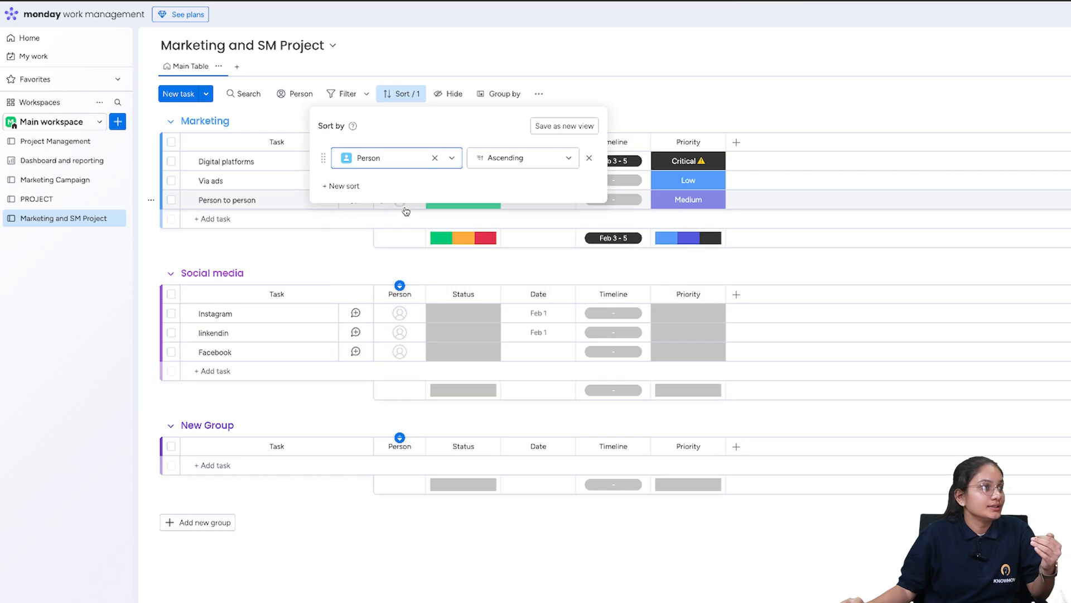
pyautogui.click(568, 159)
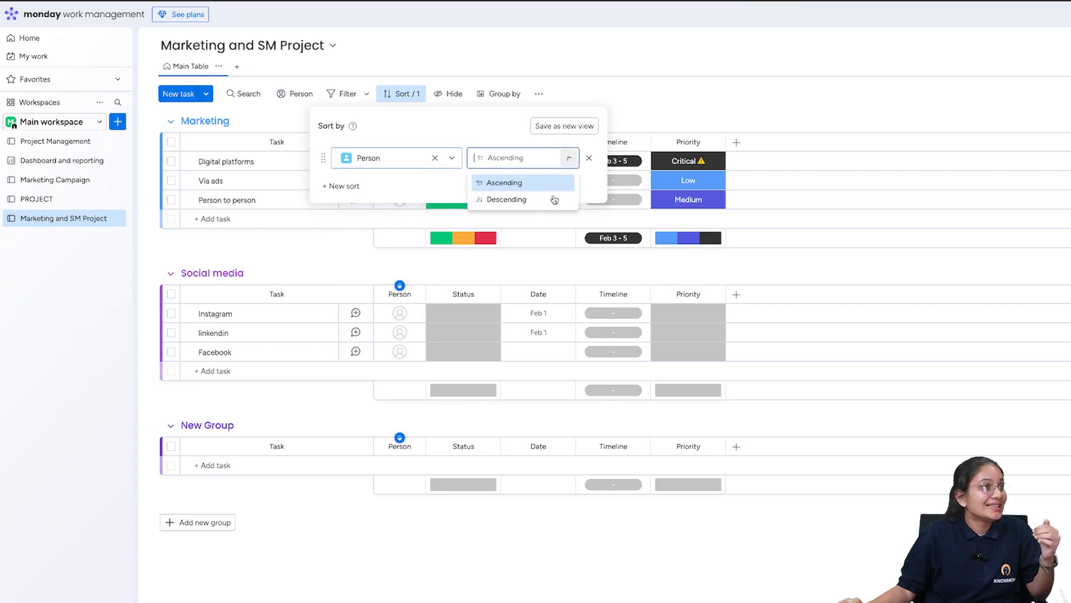
pyautogui.click(555, 199)
pyautogui.click(761, 106)
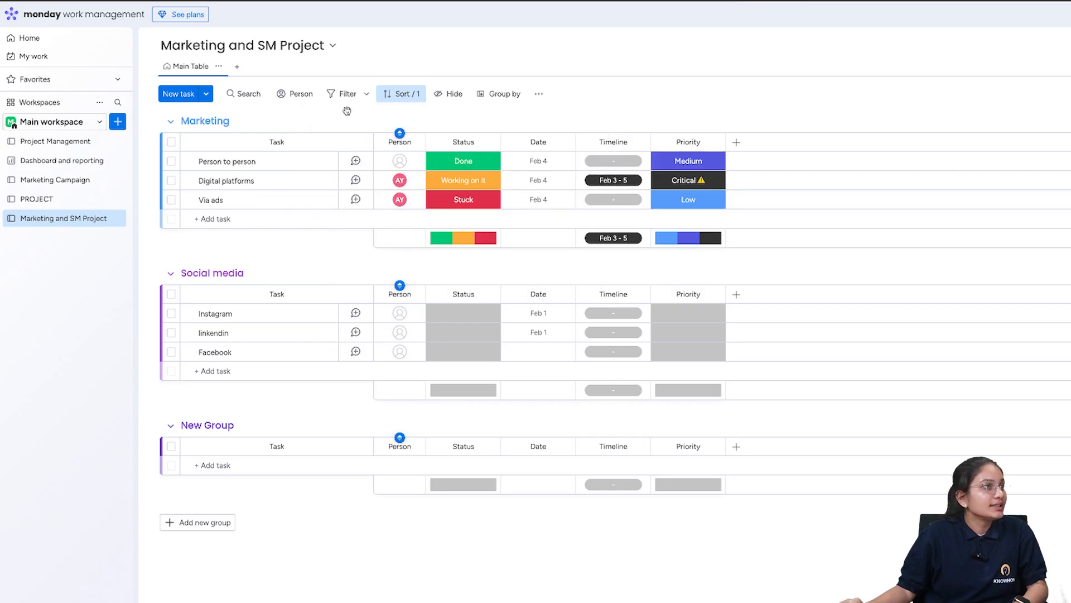
# Step: Hide the Person column from the board's main table
pyautogui.click(454, 95)
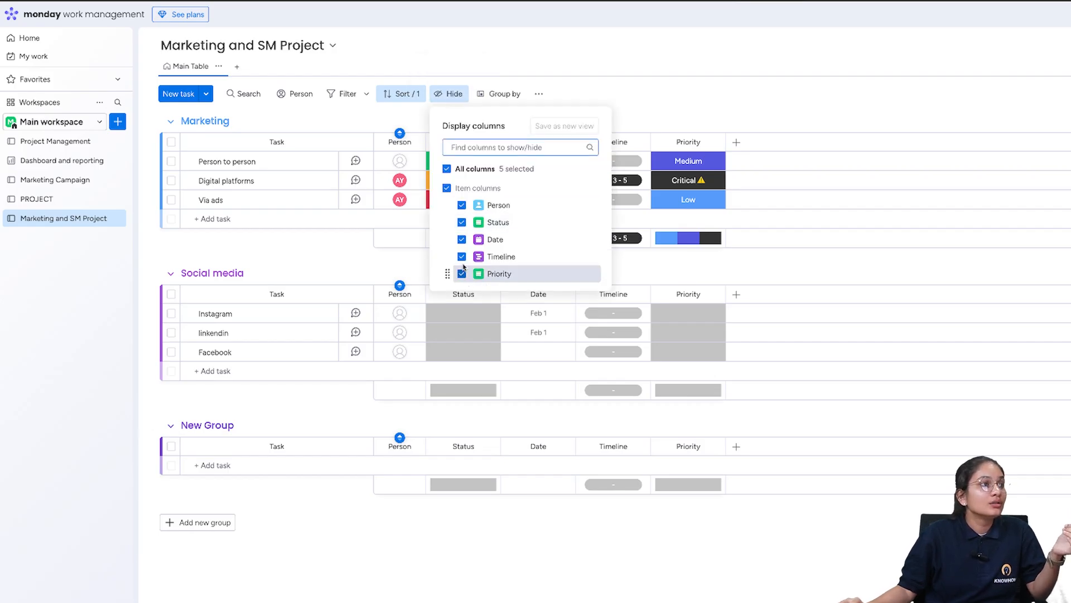
pyautogui.click(461, 206)
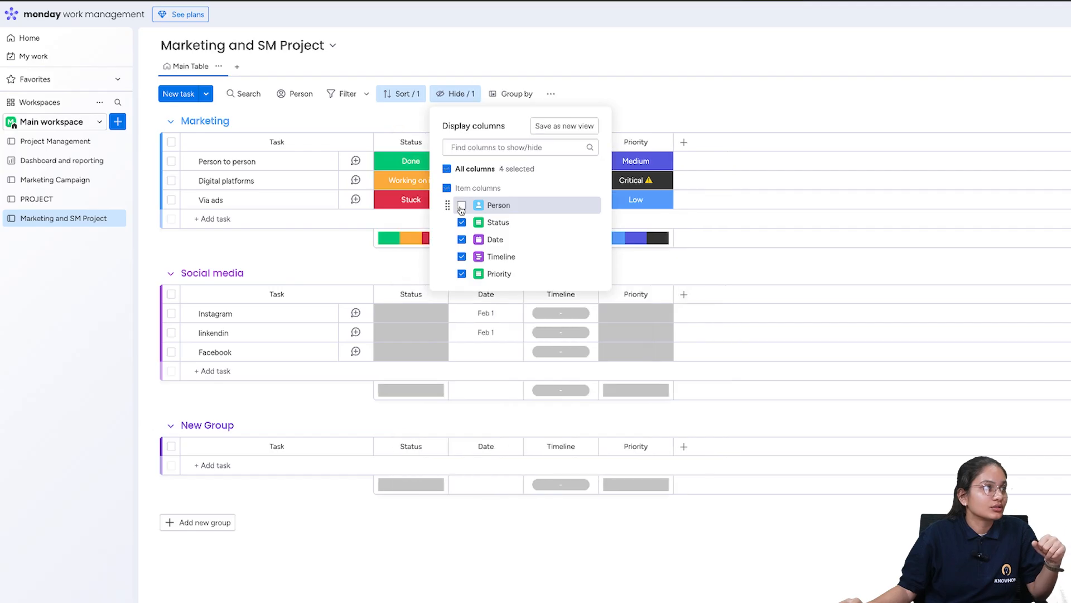
pyautogui.click(704, 91)
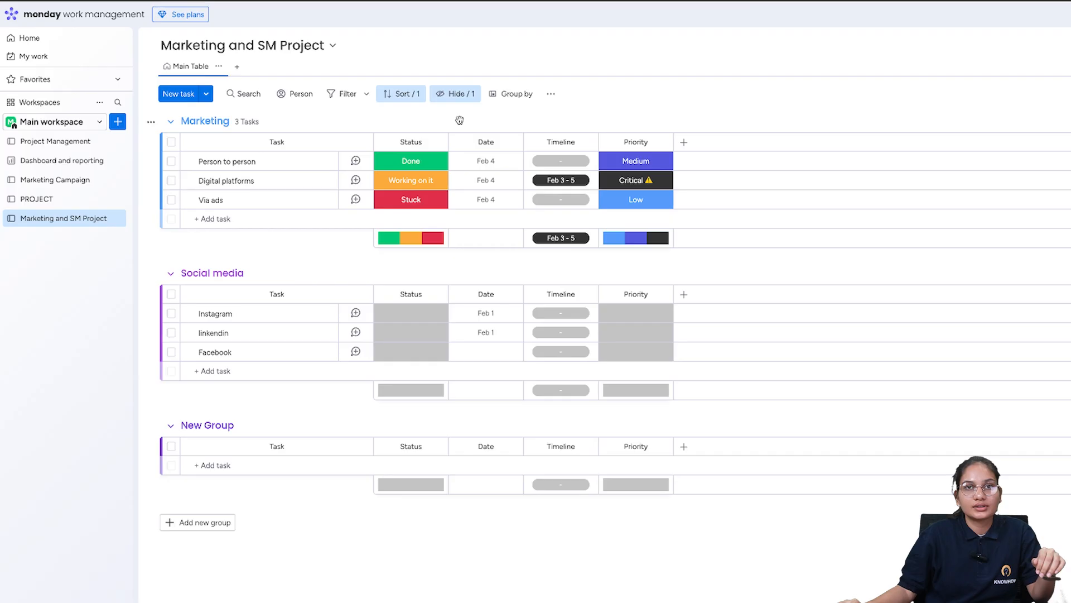
# Step: Group the board's tasks by Status, with the groups sorted A → Z
pyautogui.click(513, 95)
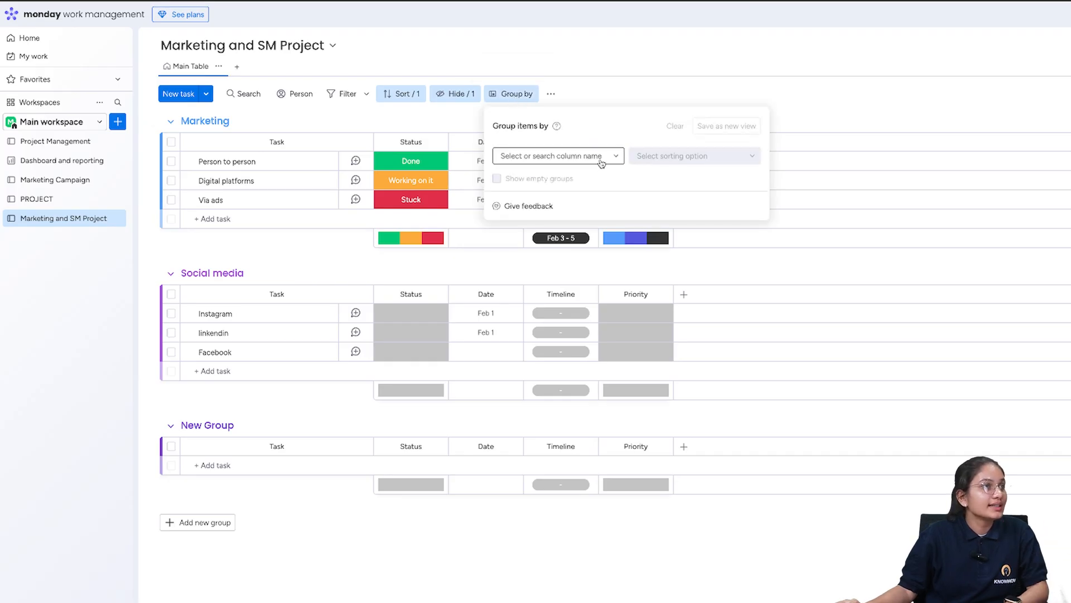
pyautogui.click(601, 160)
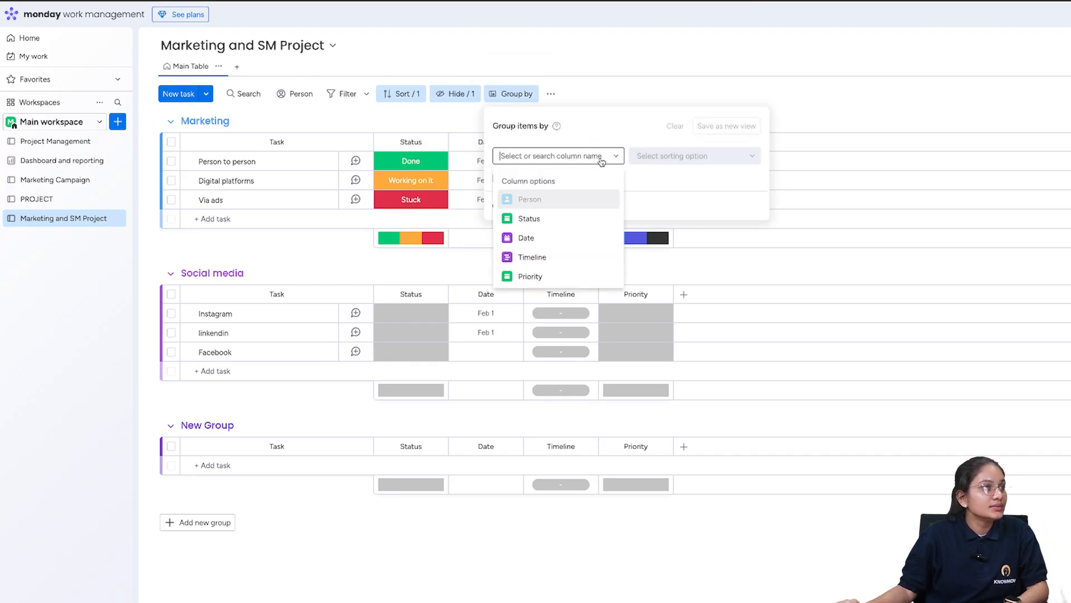
pyautogui.click(508, 219)
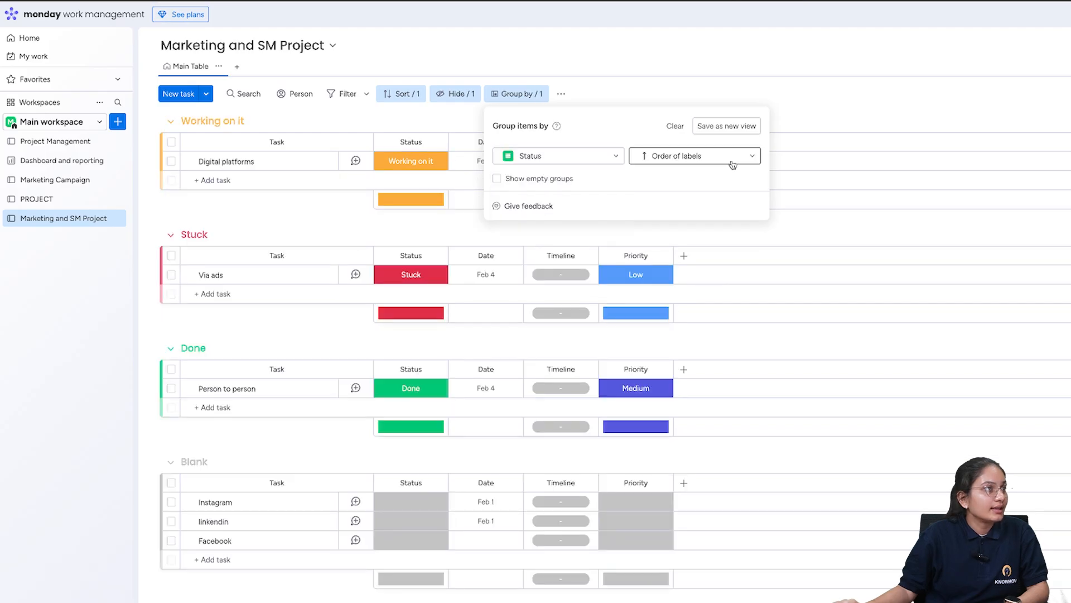
pyautogui.click(732, 165)
pyautogui.click(667, 239)
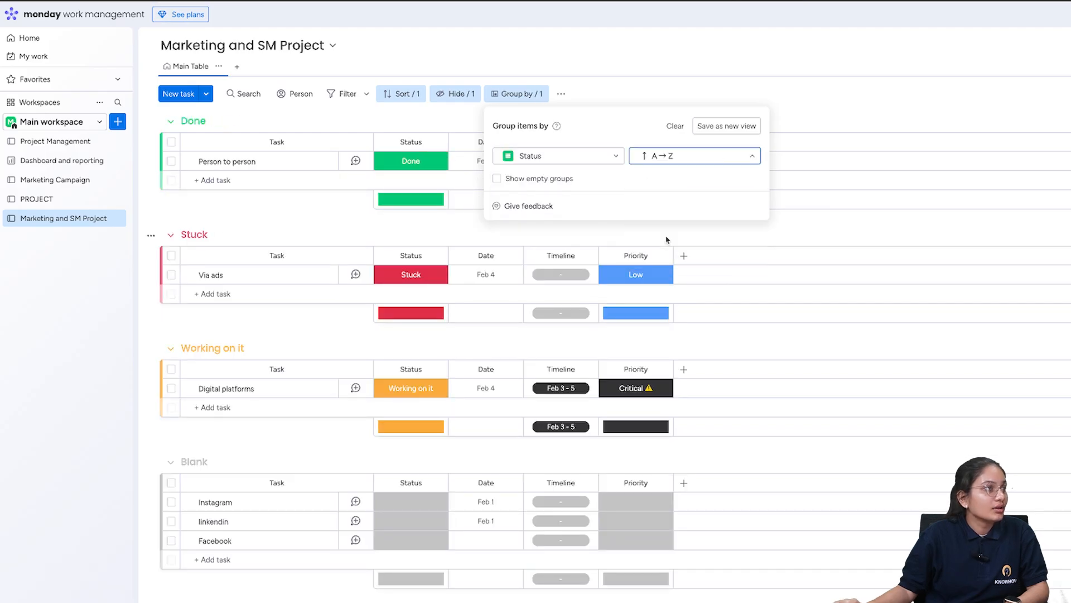
pyautogui.click(672, 238)
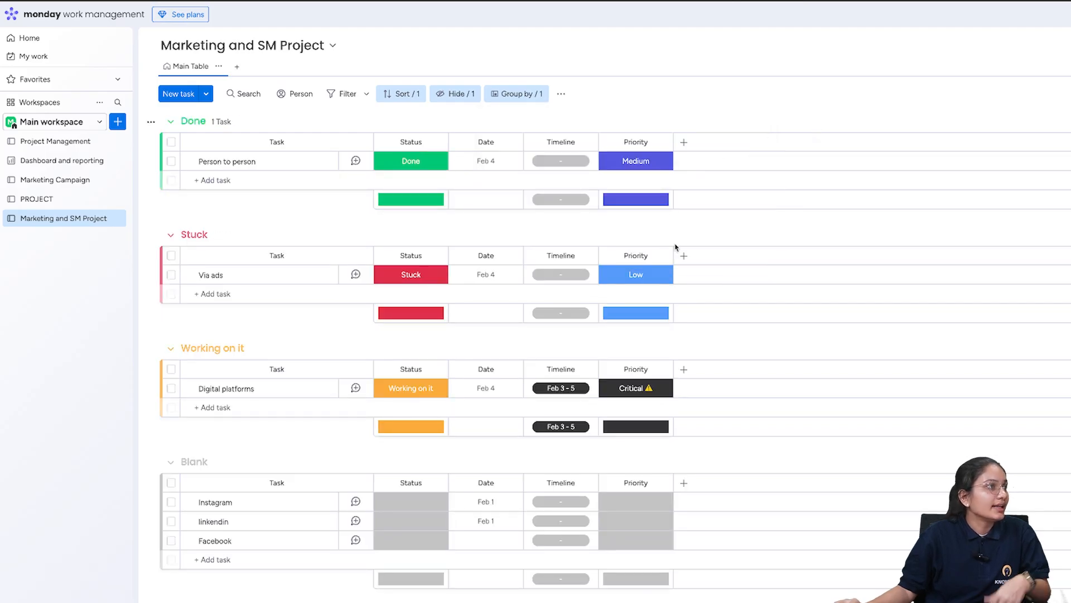